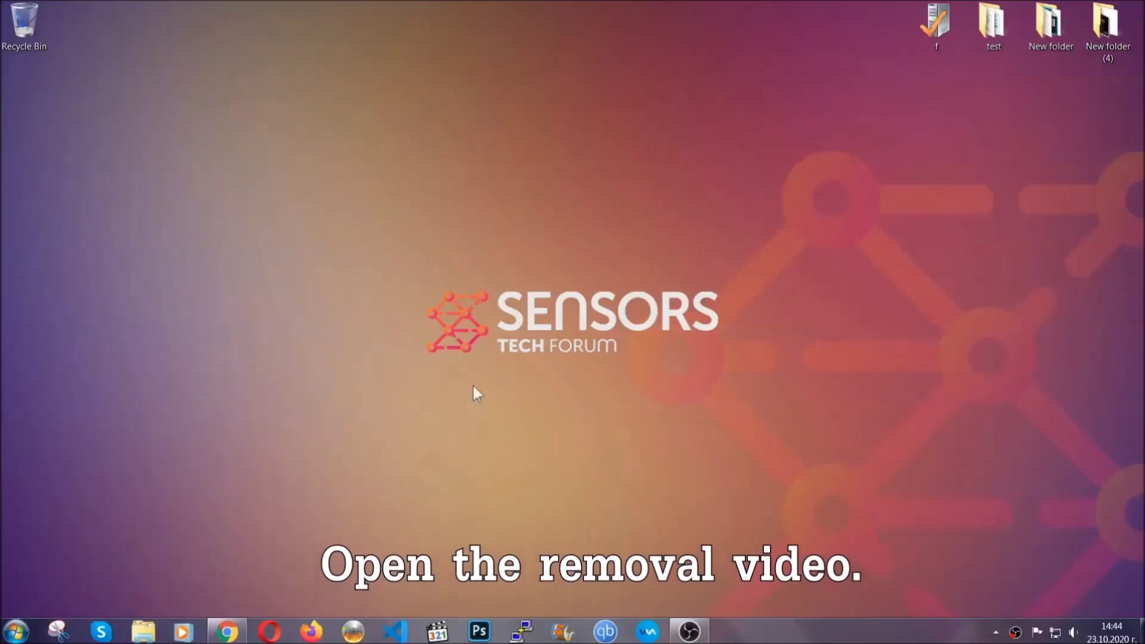
- Bring Chrome forward showing the 'How to Remove a Ransomware Virus (Windows)' YouTube video
click(227, 633)
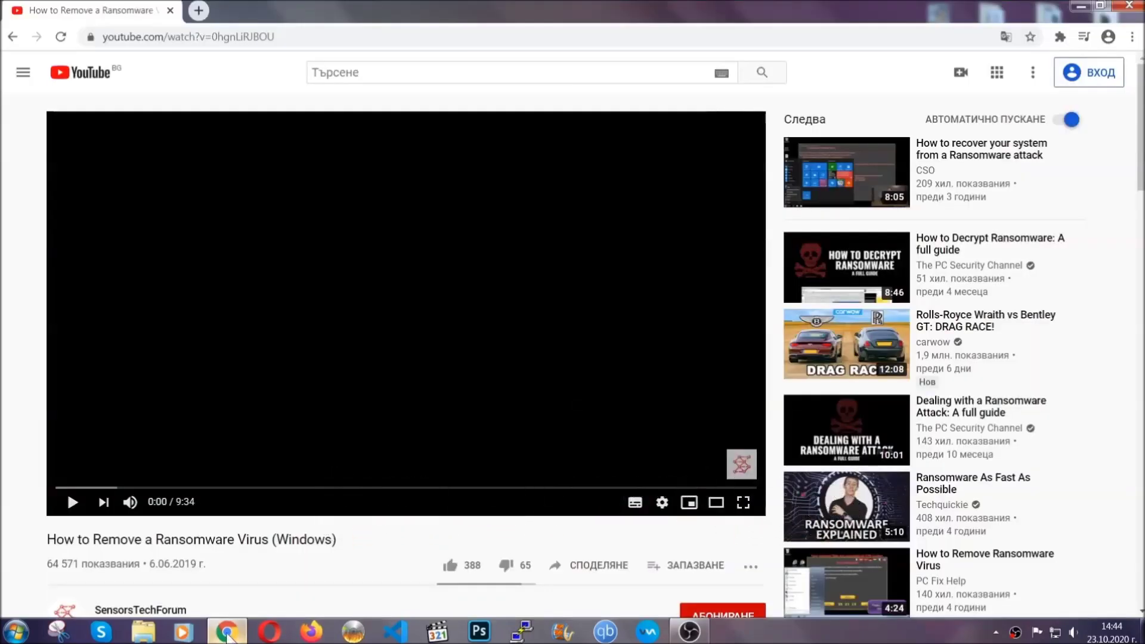
- Follow the description's sensorstechforum link and launch the downloaded SpyHunter-Installer.exe
scroll(209, 486, down, 4)
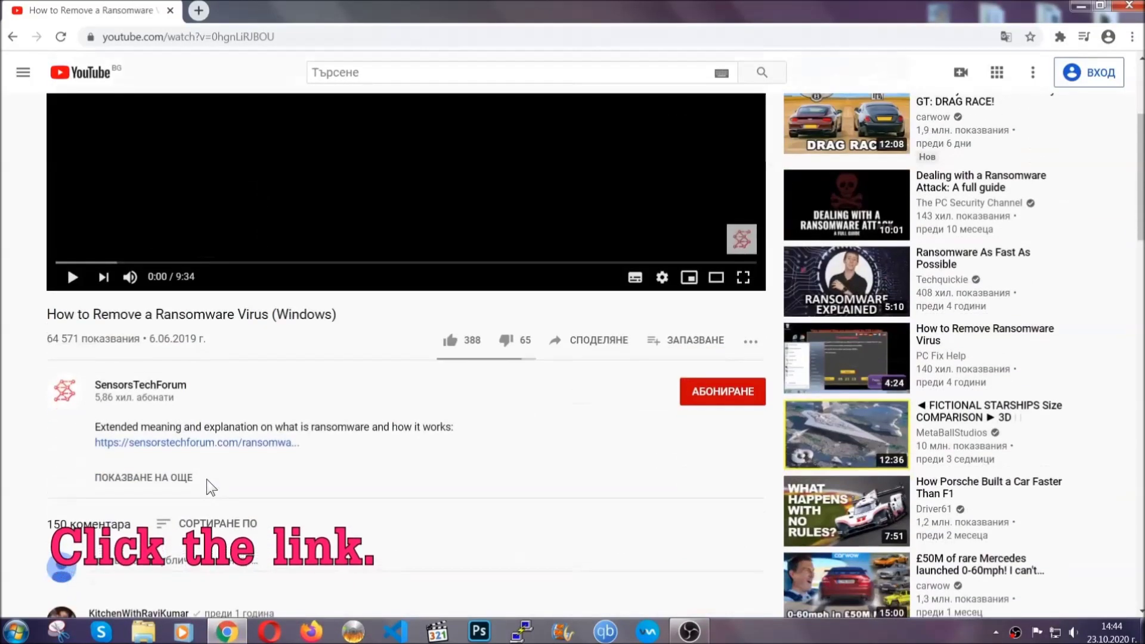
click(227, 444)
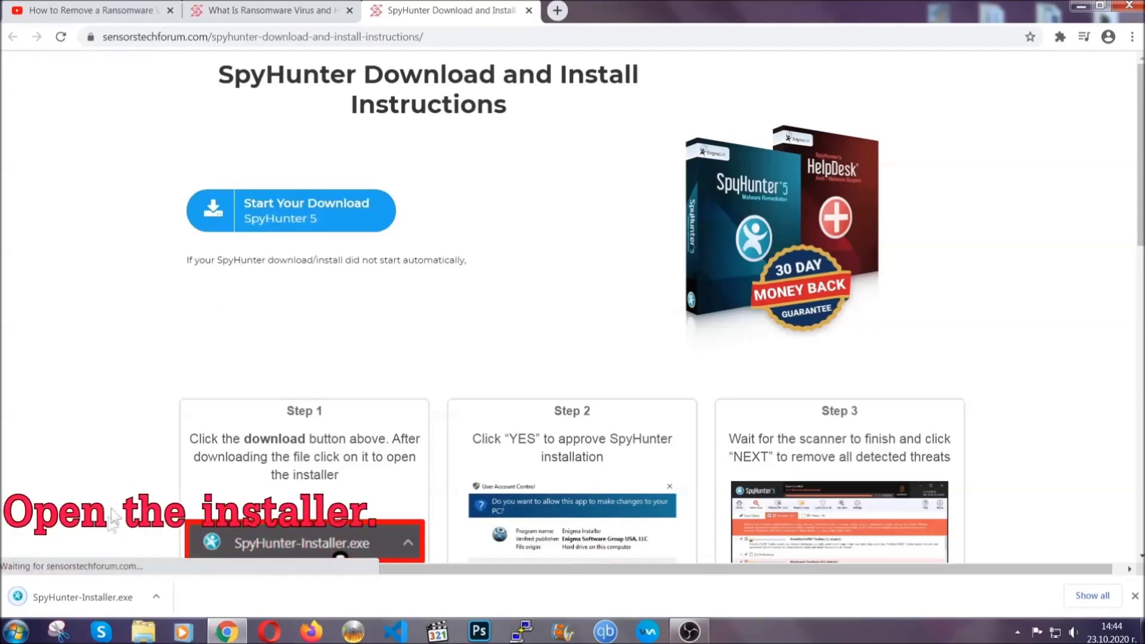
click(81, 596)
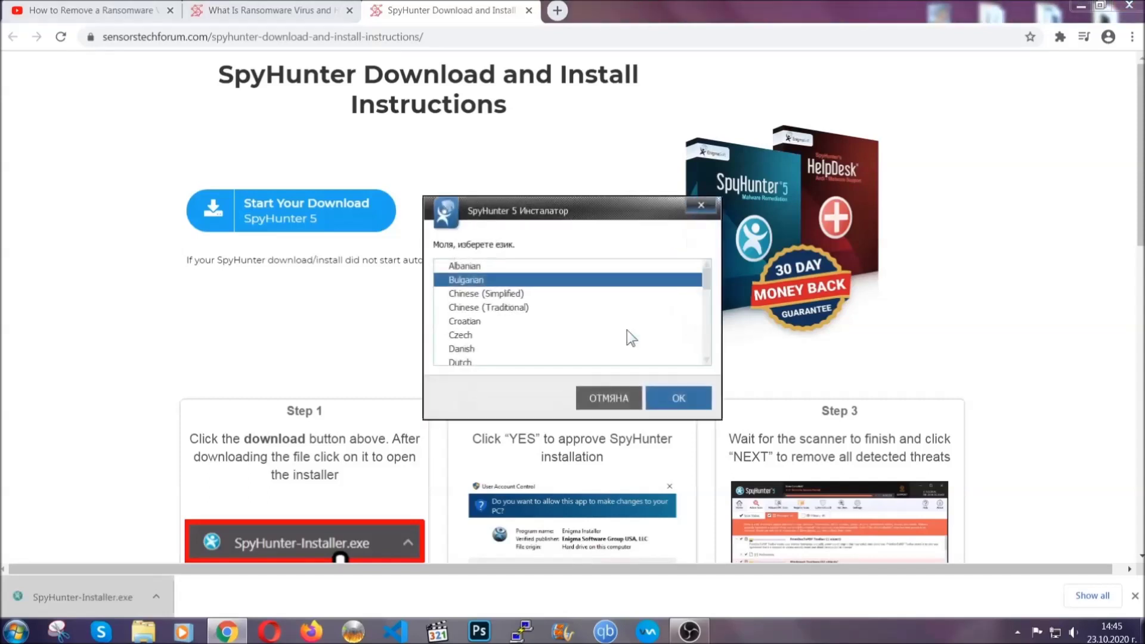
- Install SpyHunter 5 in English, accepting the EULA and Privacy Policy, and finish setup
scroll(596, 334, down, 2)
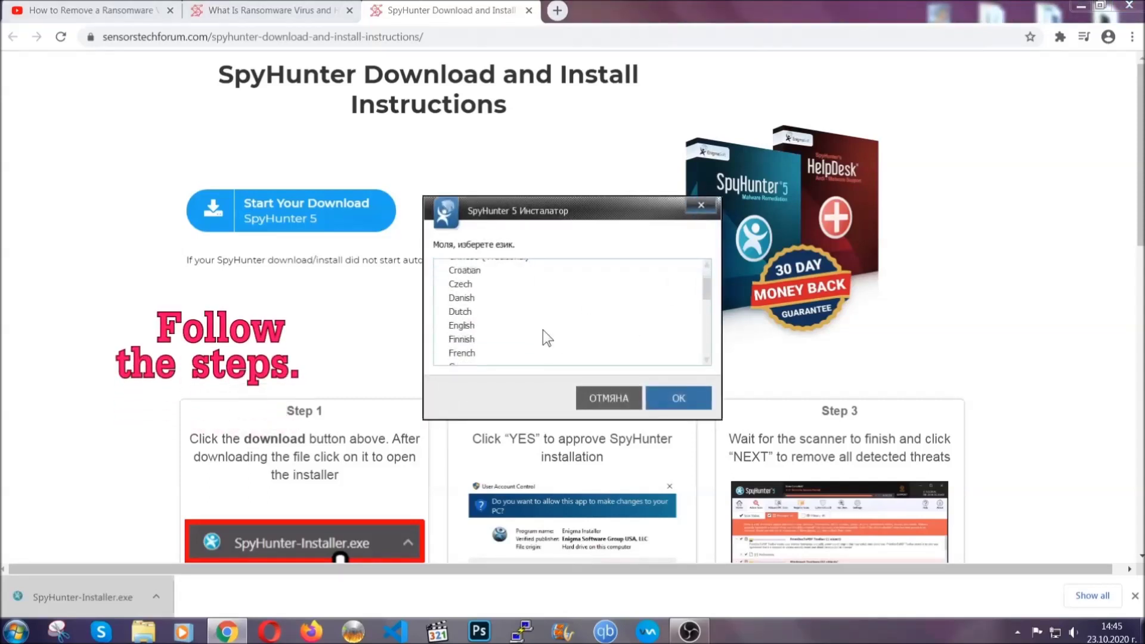
click(542, 326)
click(667, 398)
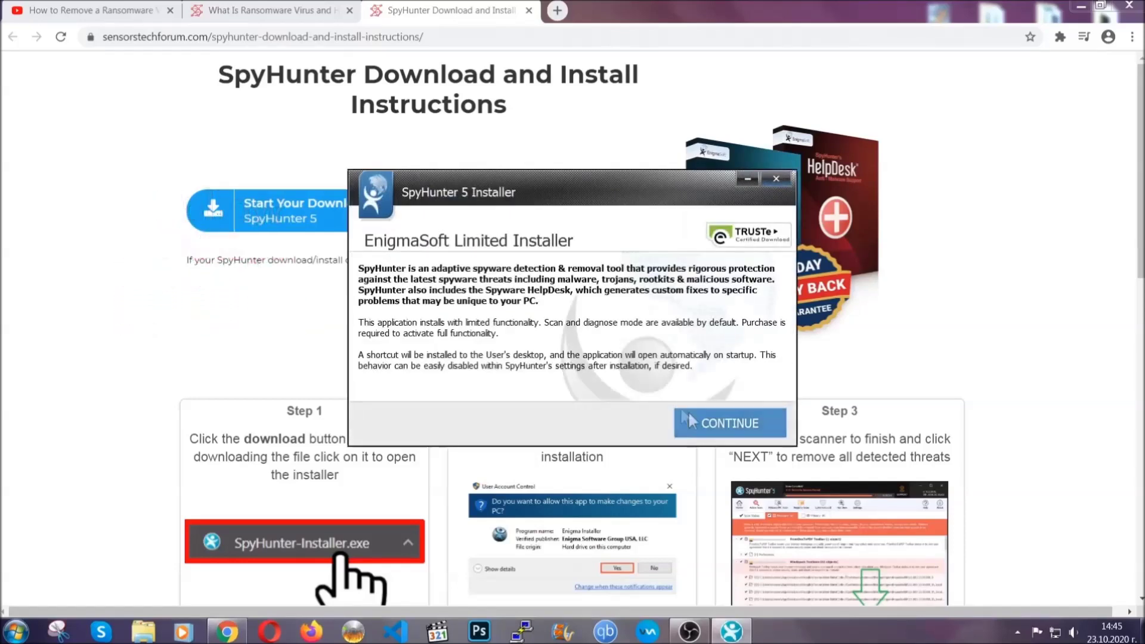
click(690, 416)
click(657, 387)
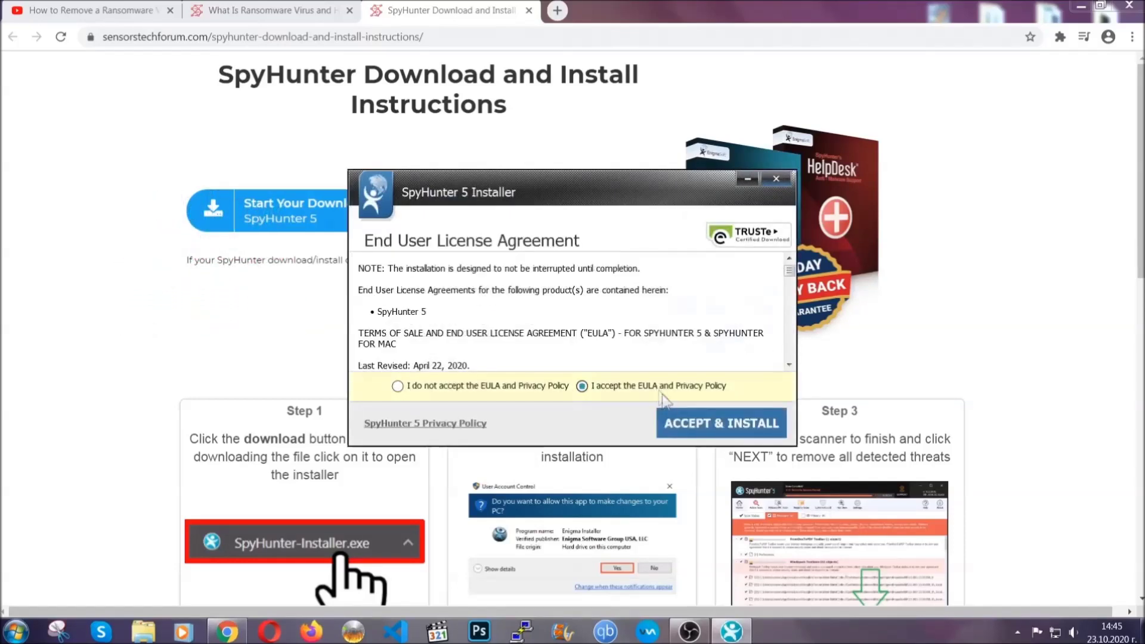
click(684, 421)
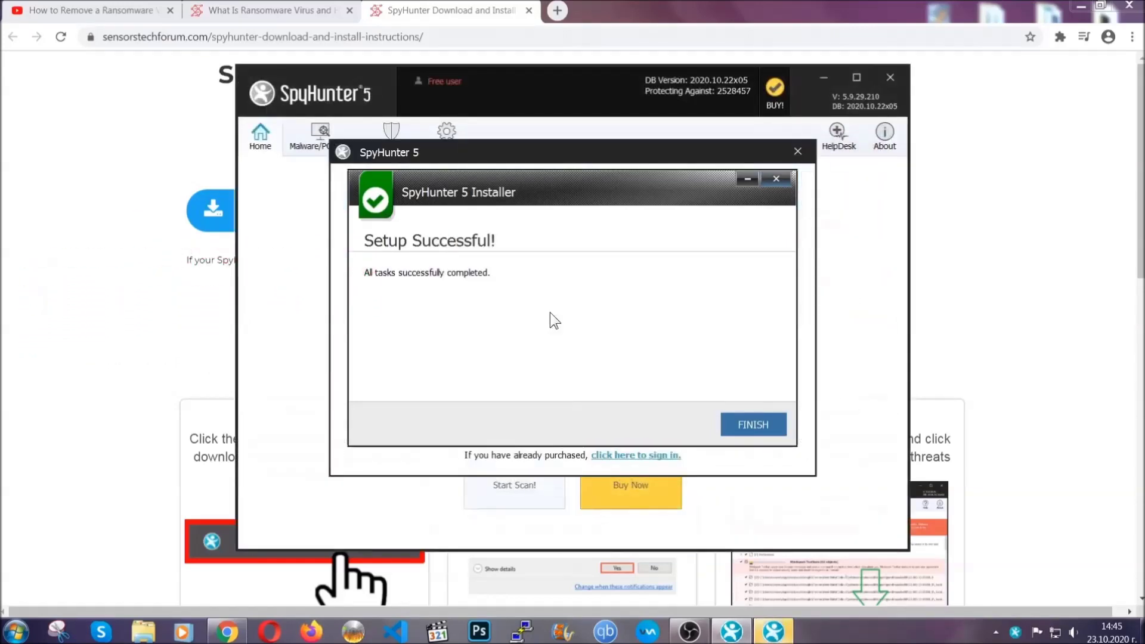
click(732, 427)
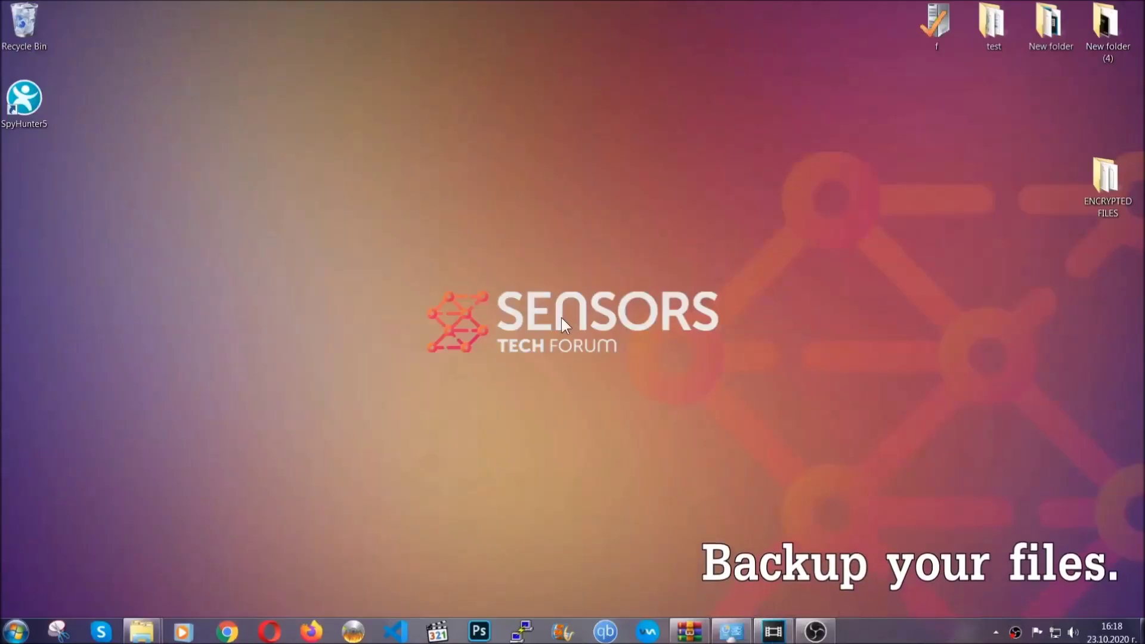
- Open the ENCRYPTED FILES folder and copy all six .efji files
double_click(1100, 184)
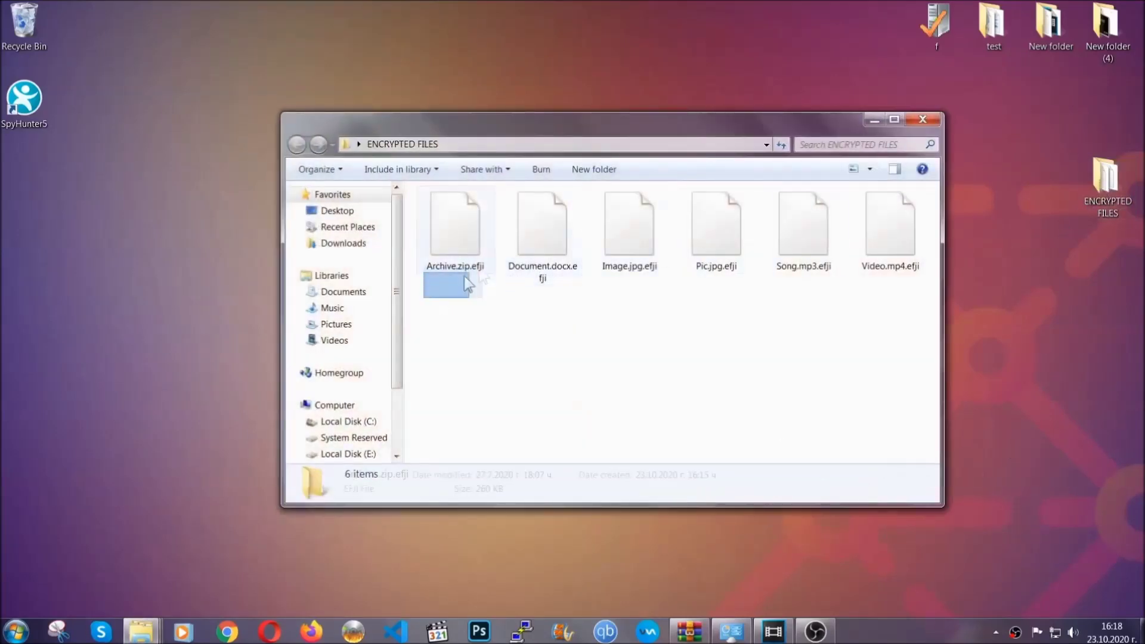
drag(465, 278, 896, 213)
right_click(896, 213)
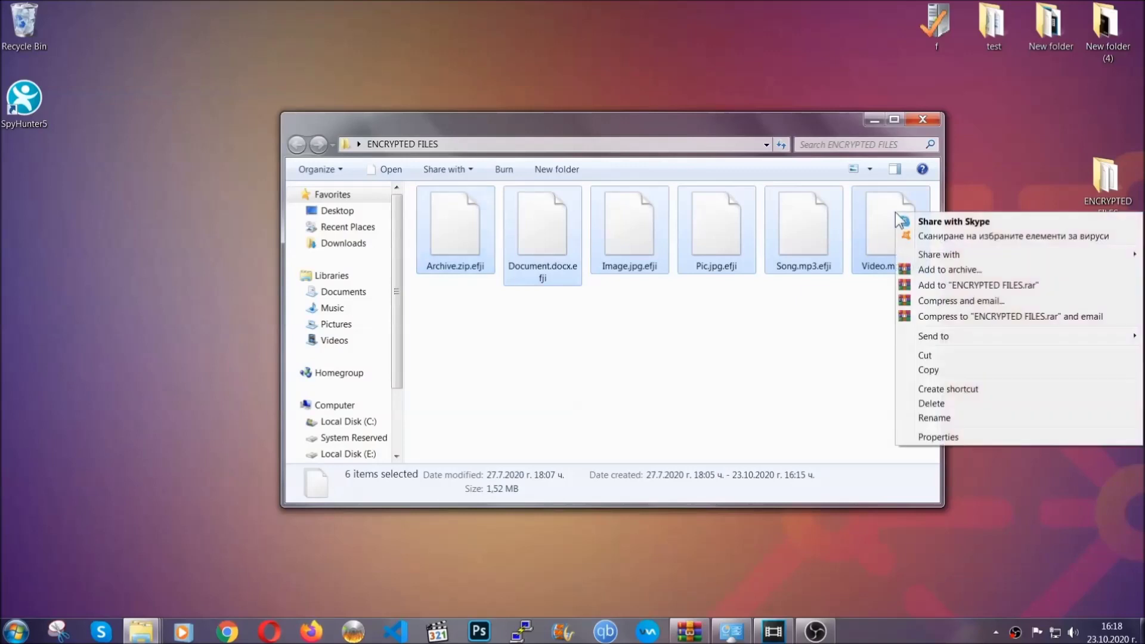
click(928, 371)
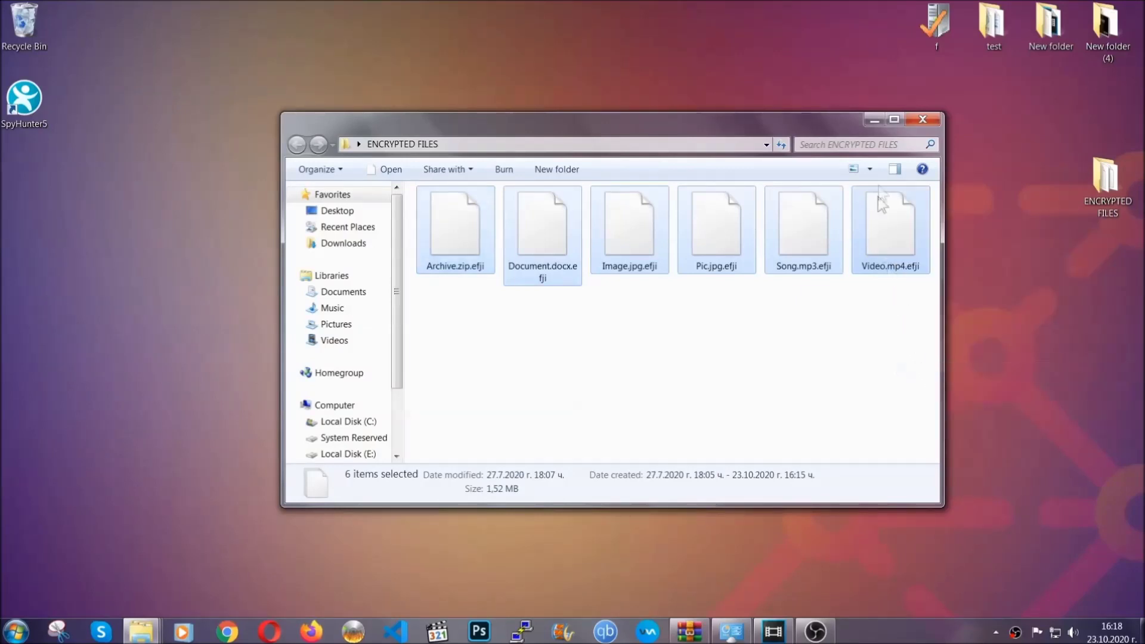
- Paste the six copied files onto FLASH DRIVE (H:) and close the drive window
click(876, 121)
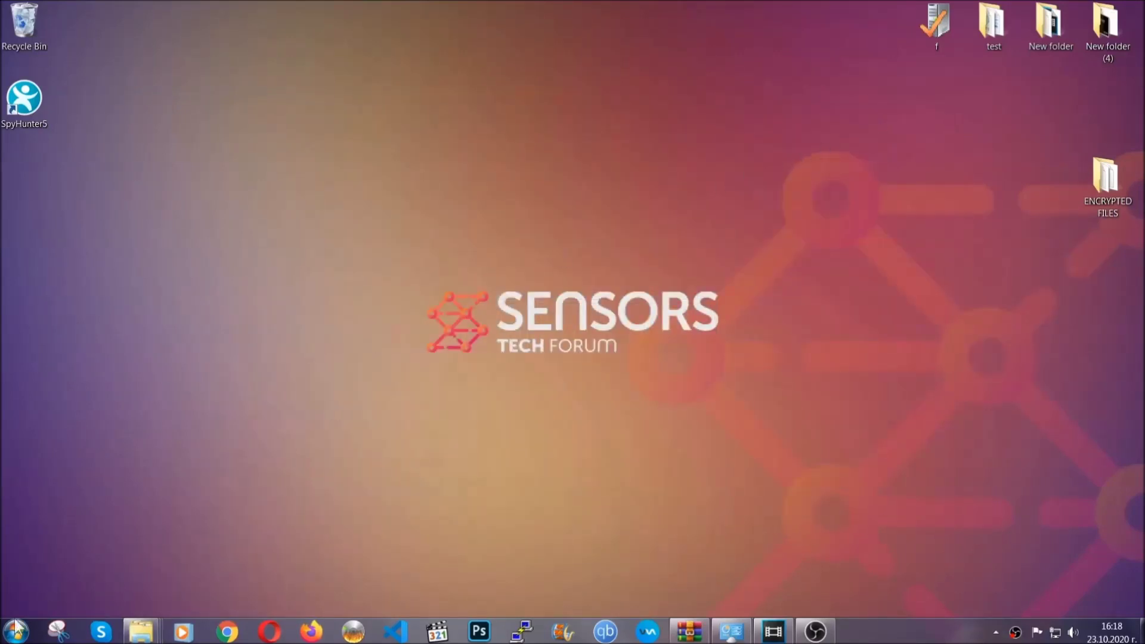
click(15, 631)
click(217, 449)
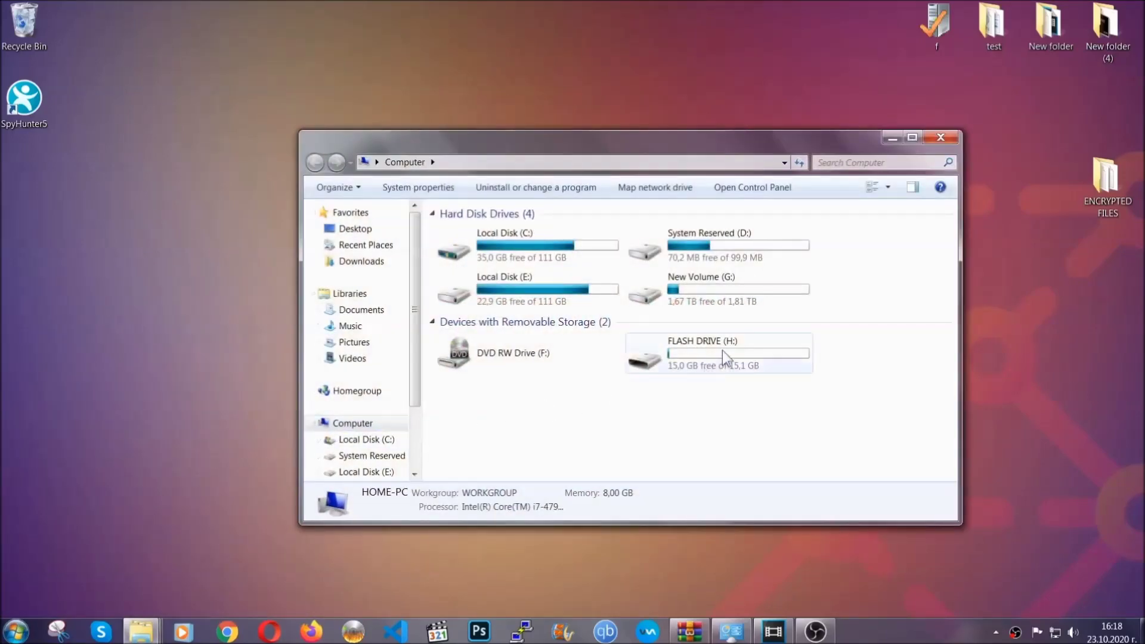
double_click(722, 349)
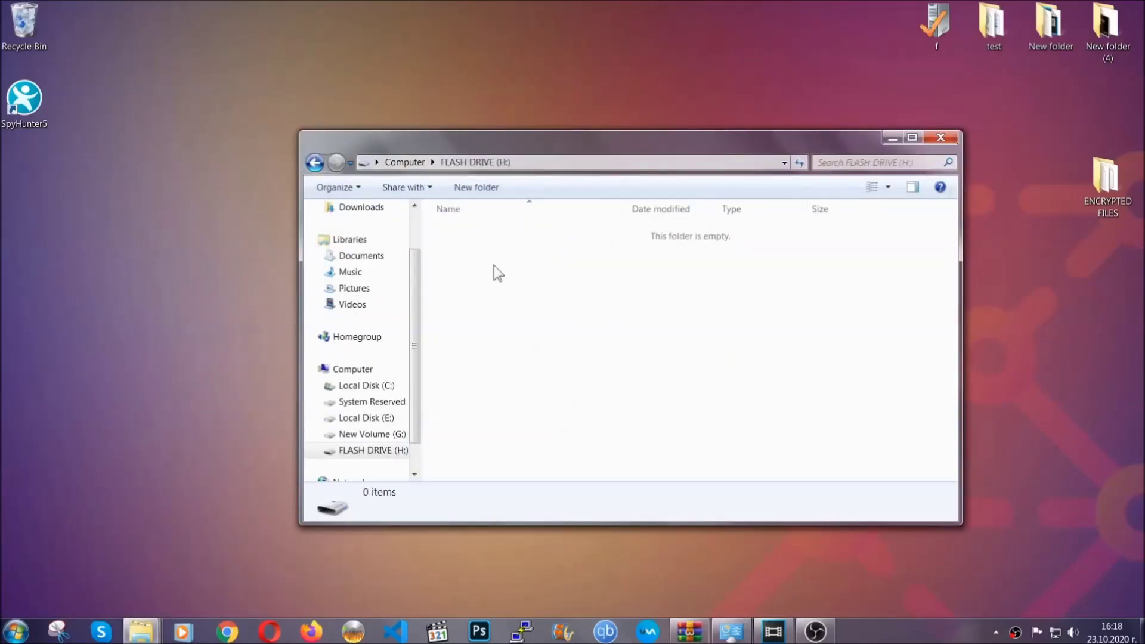
right_click(494, 266)
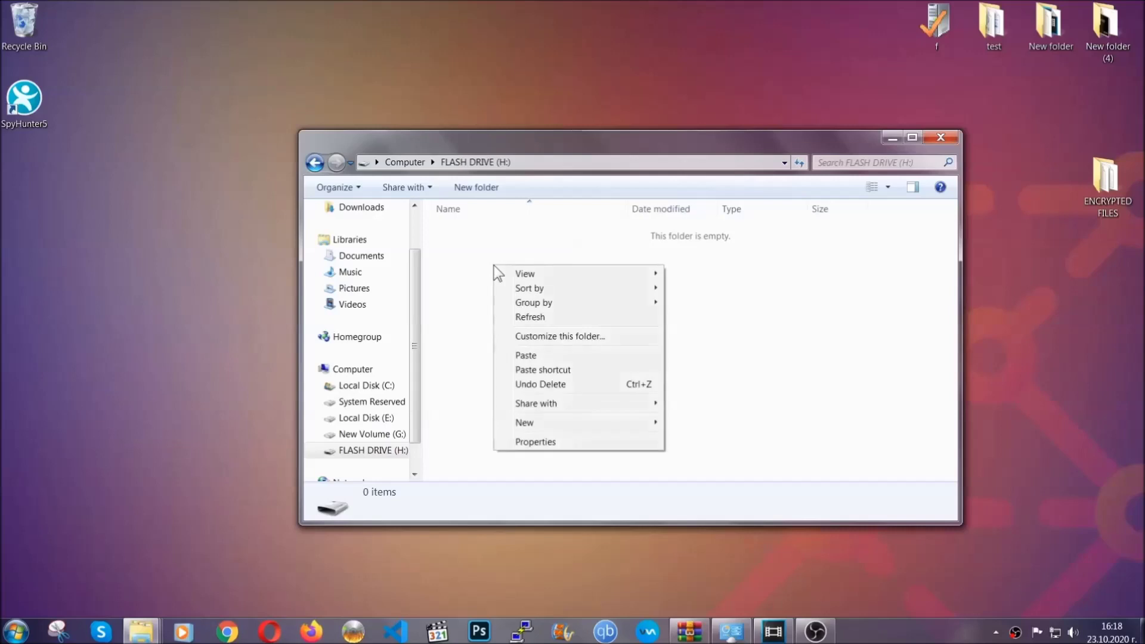
click(522, 357)
click(521, 357)
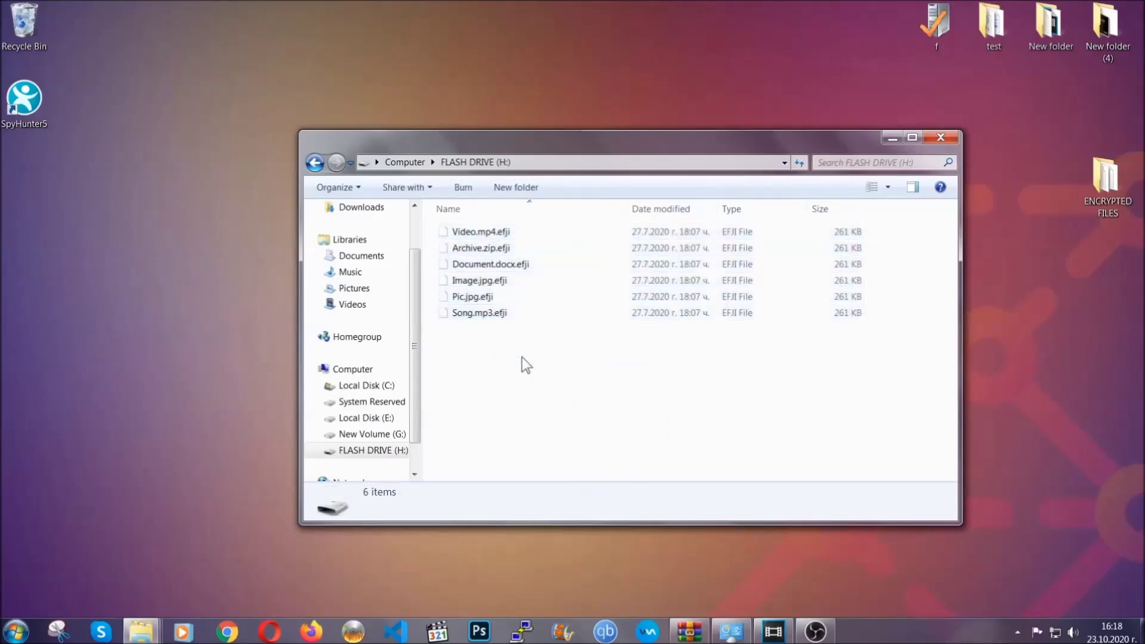
click(941, 138)
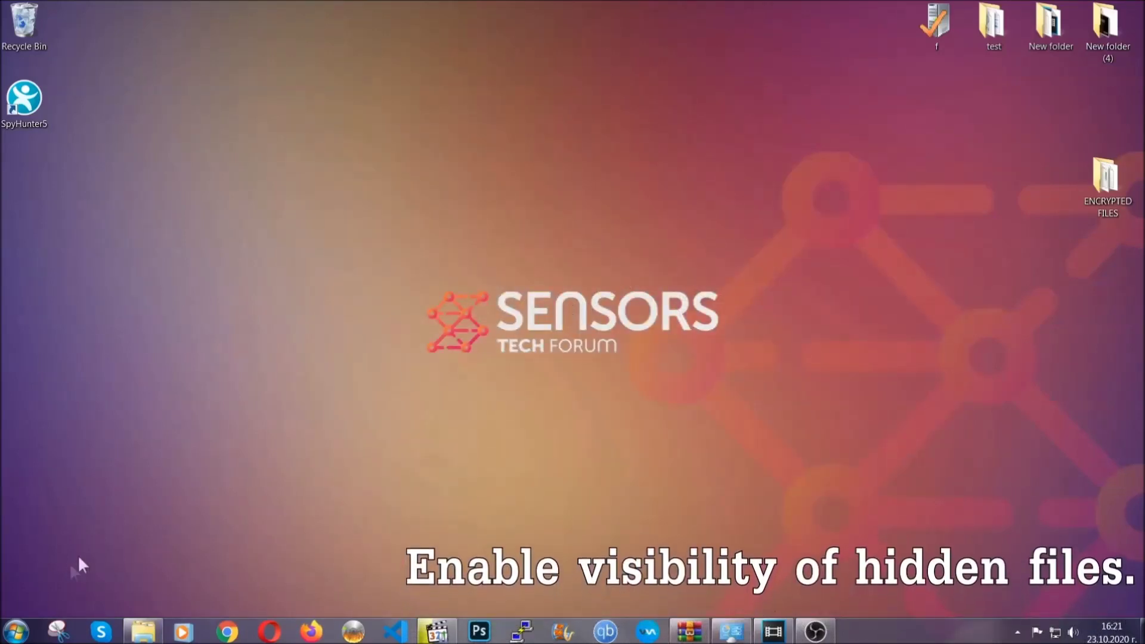
- Find 'hidden files and folders' from the Start menu and enable Show hidden files, folders, and drives
click(15, 631)
click(48, 593)
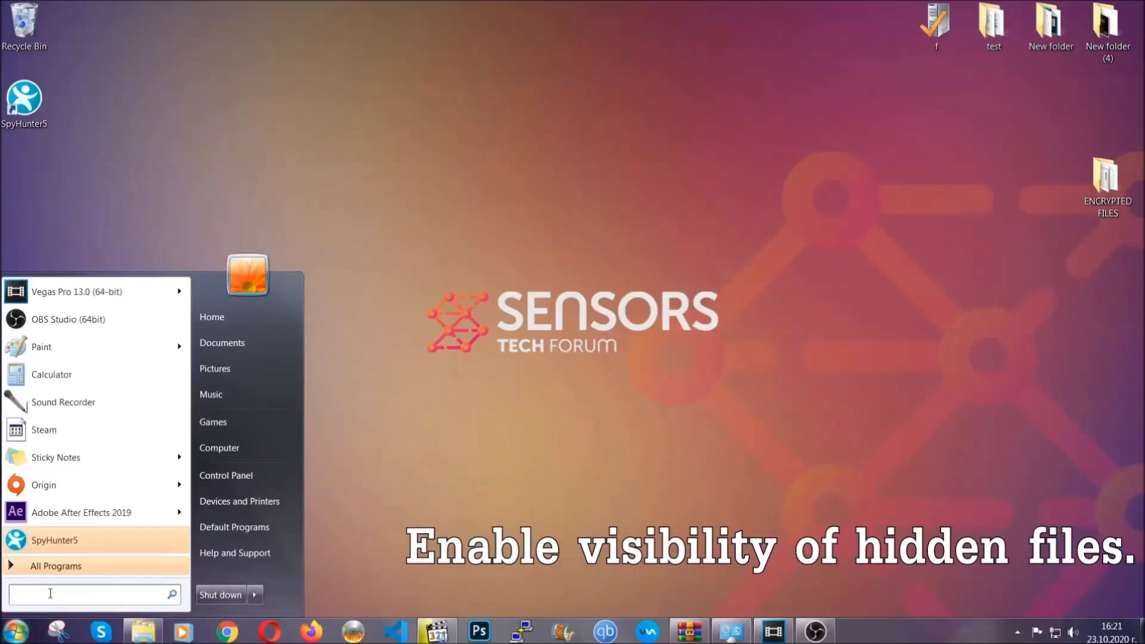
text(showh)
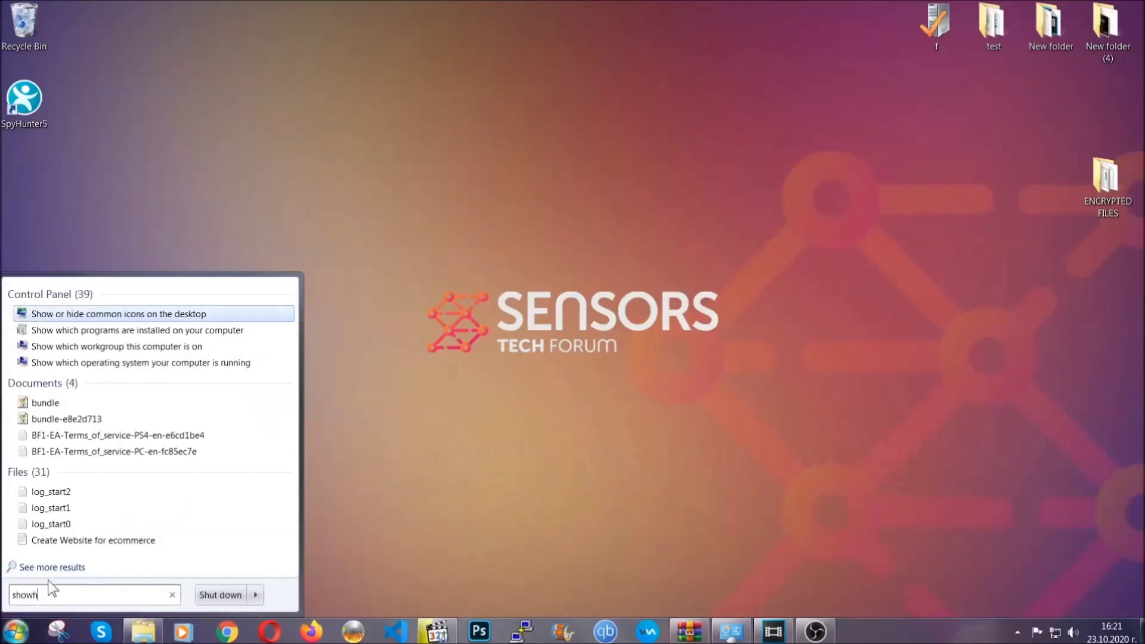
key(BackSpace)
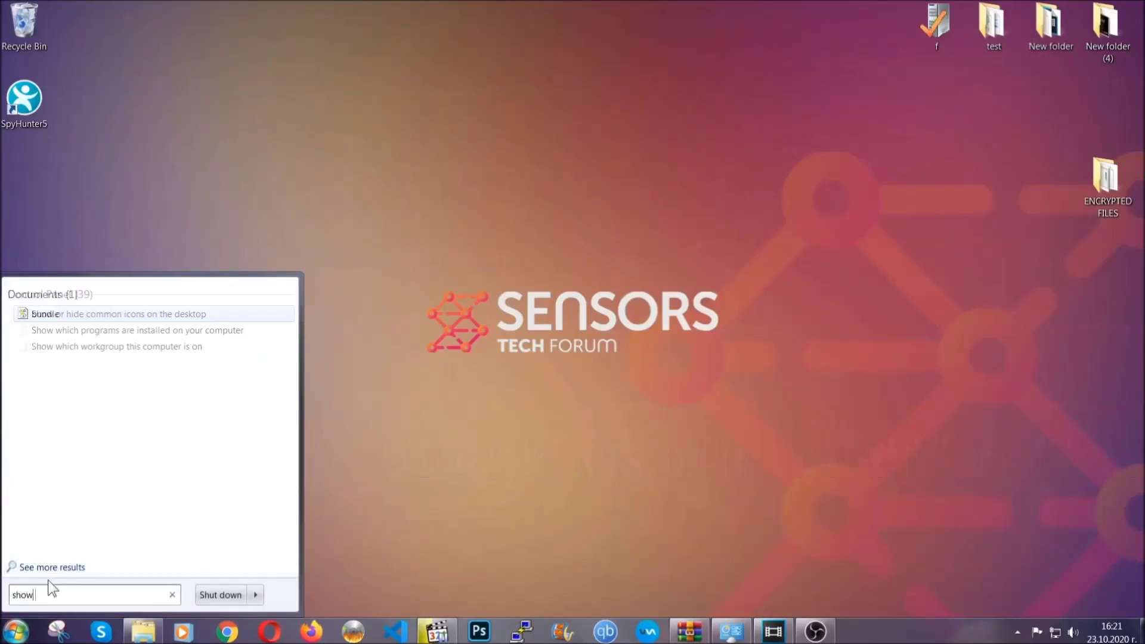
text(hidden files and folders)
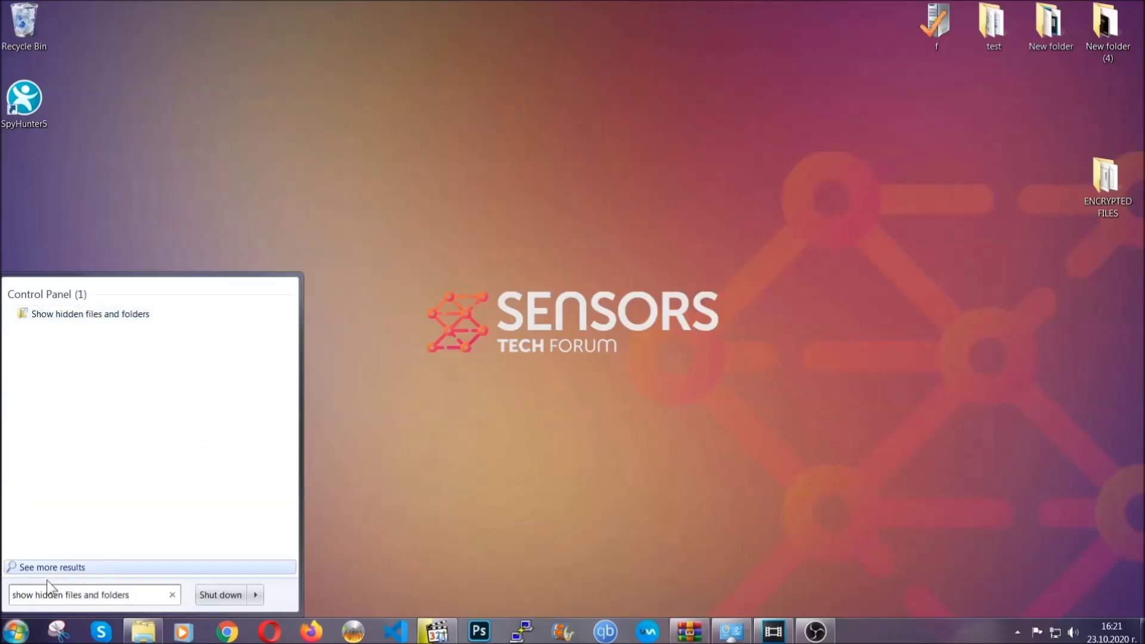
click(135, 315)
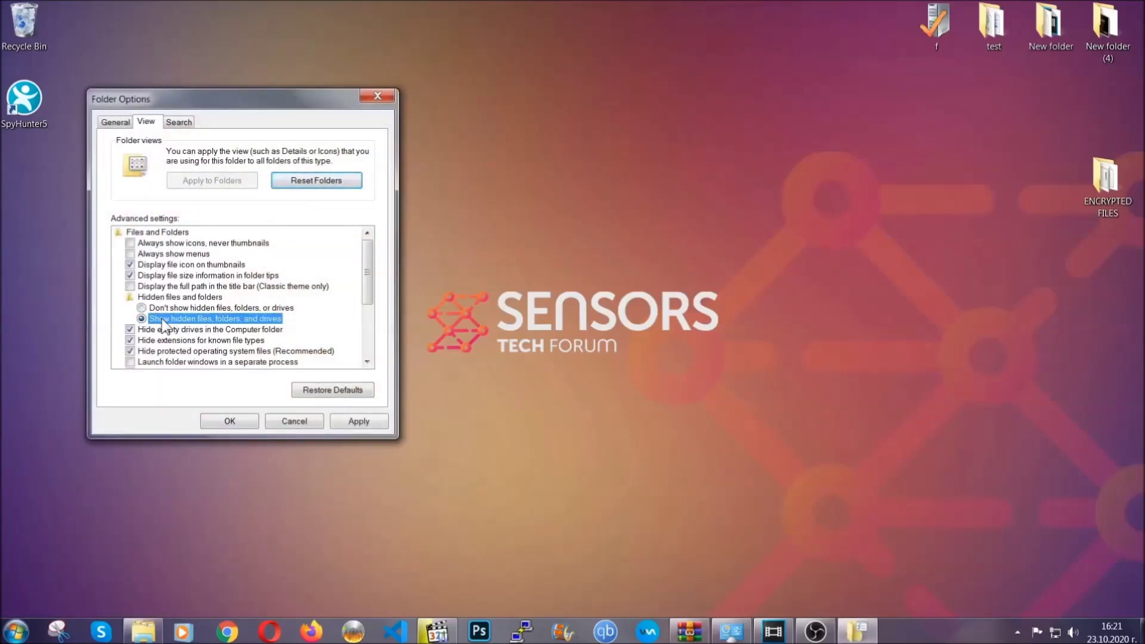
click(354, 424)
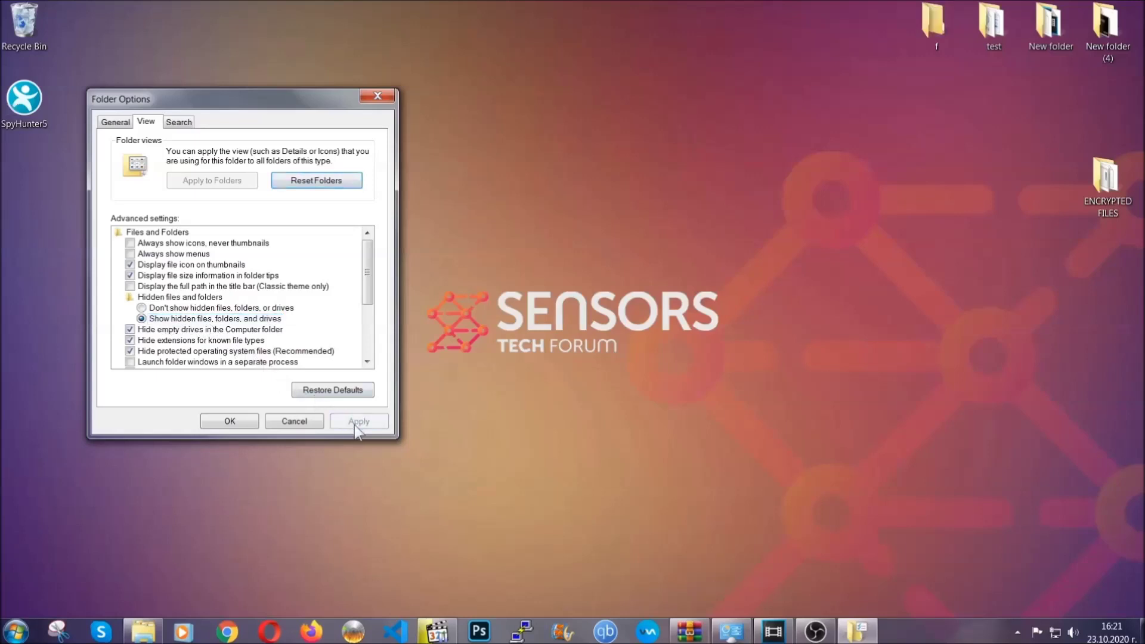
click(227, 422)
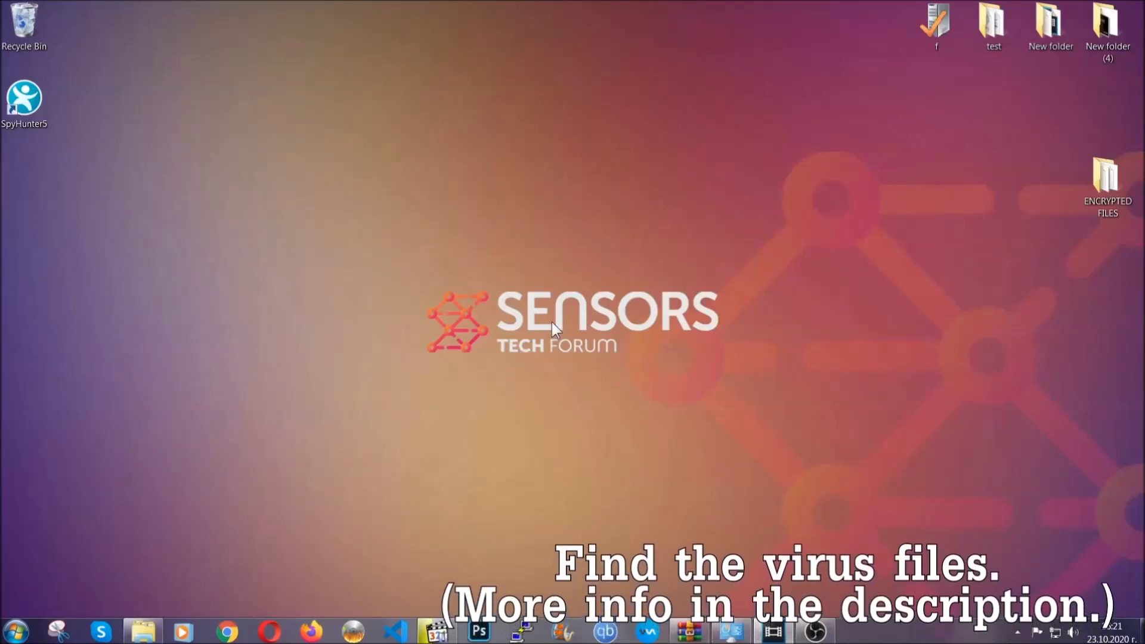
- Search the whole computer for 'fileextension:exe Example Vir'
click(15, 631)
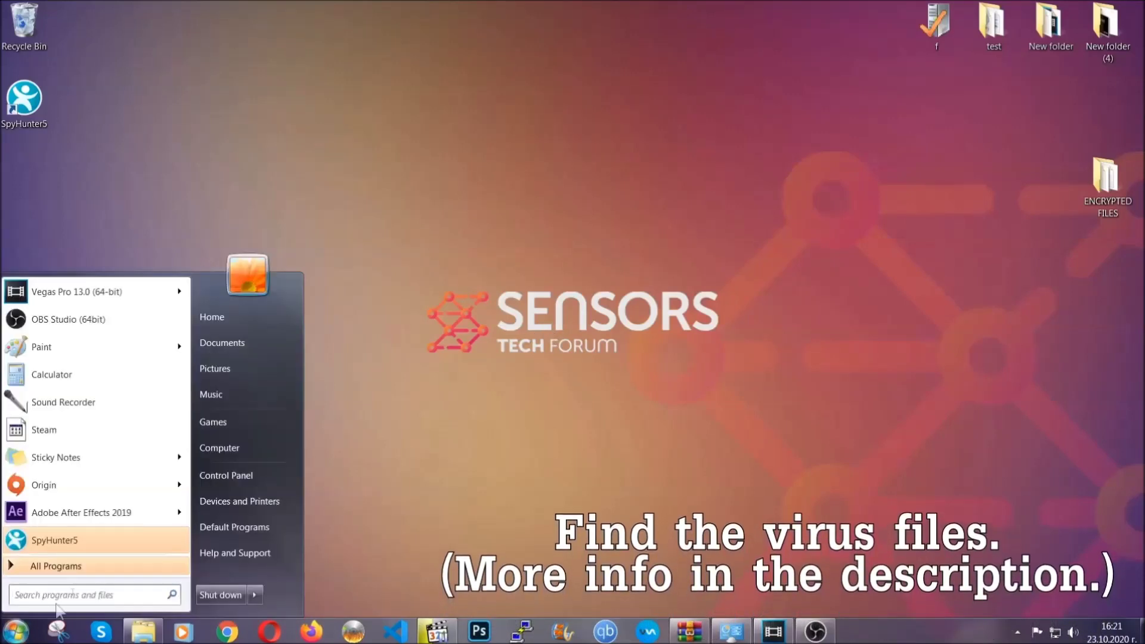
click(235, 446)
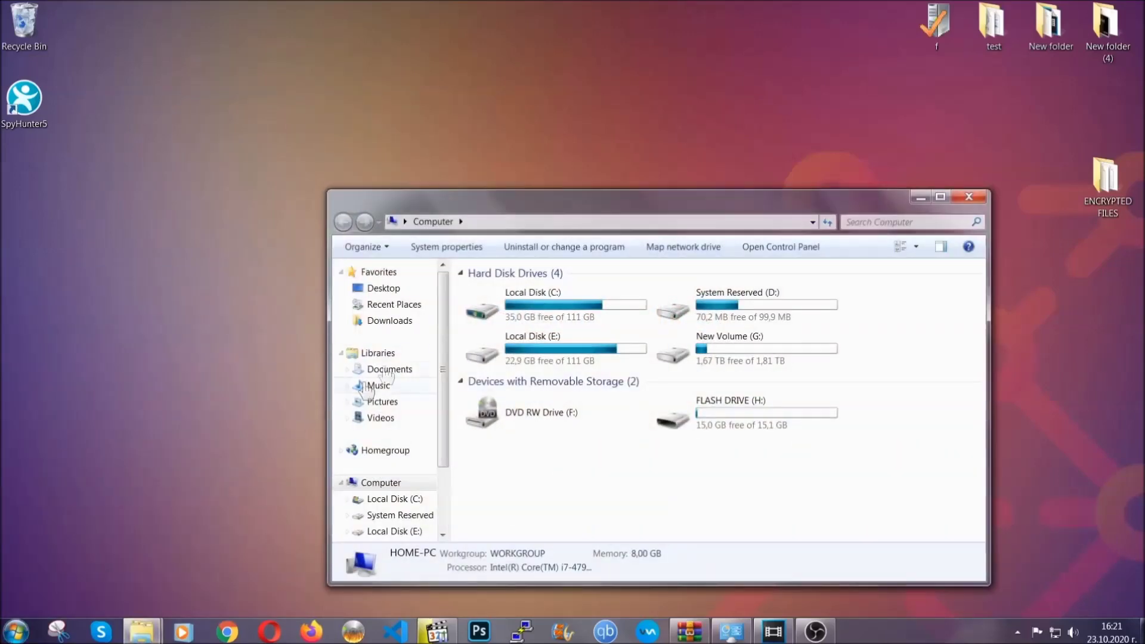
drag(622, 210, 547, 160)
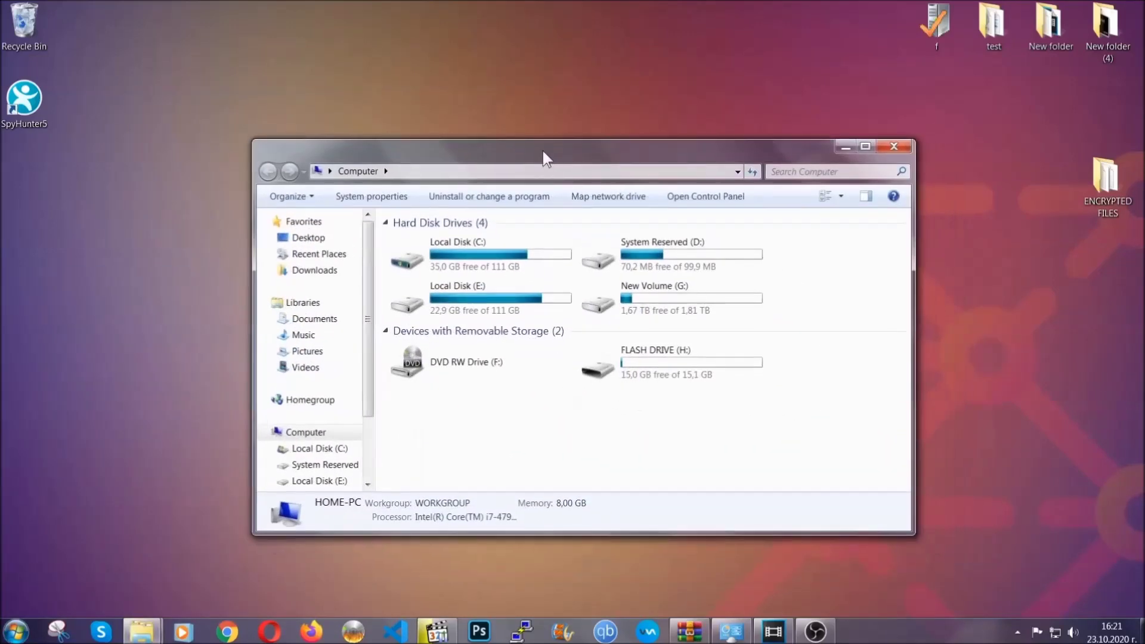
click(779, 172)
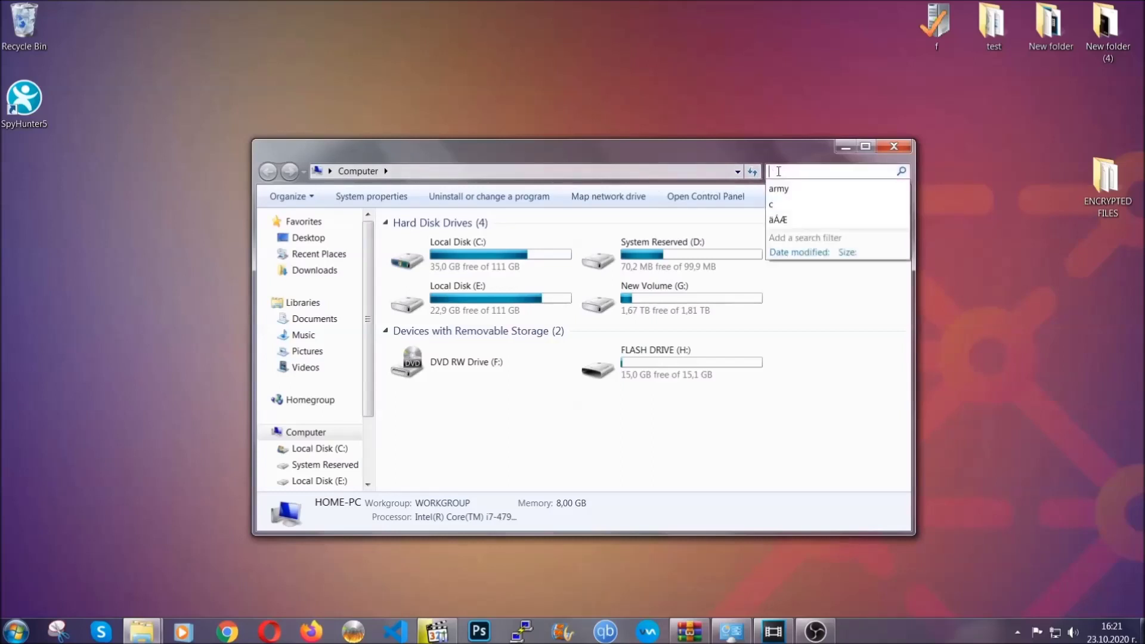
text(file)
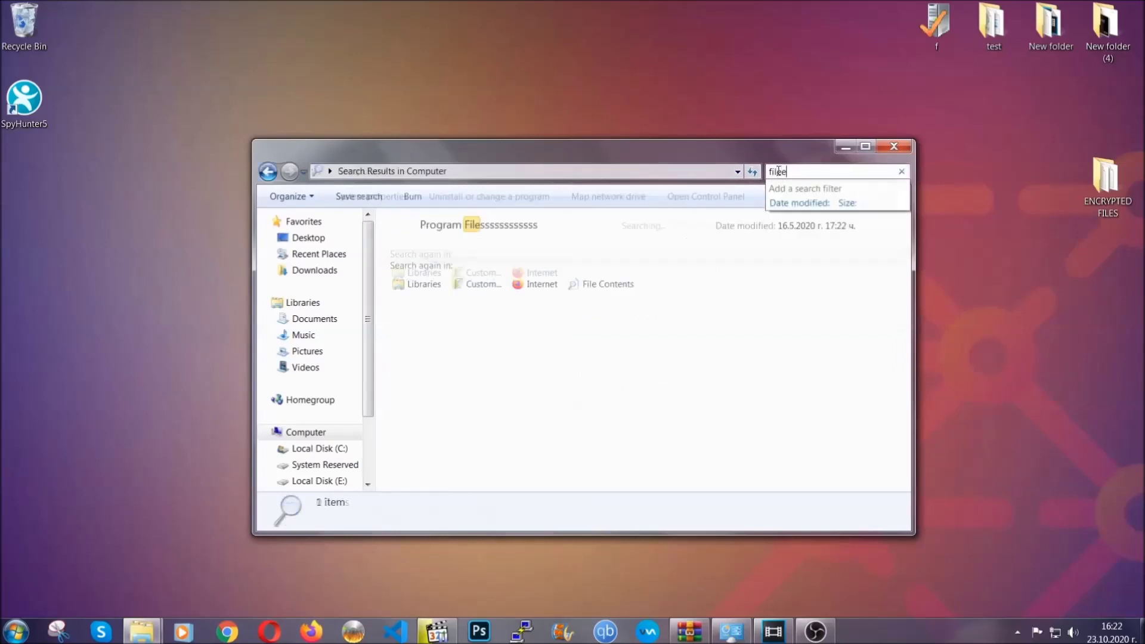
text(extension:exe )
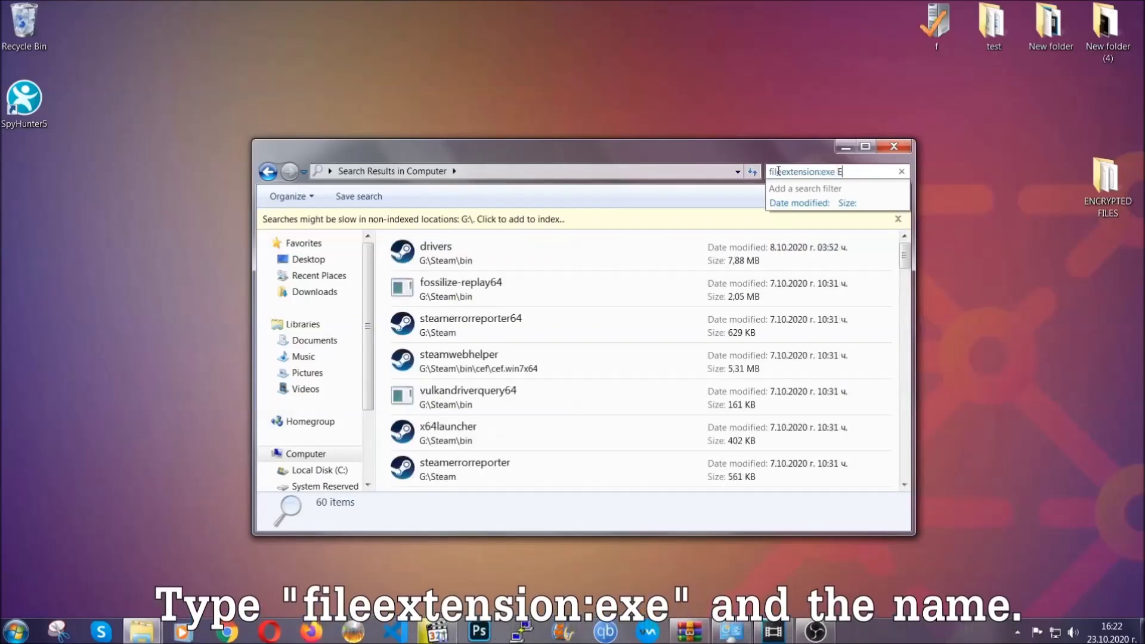
text(Example Virus Name)
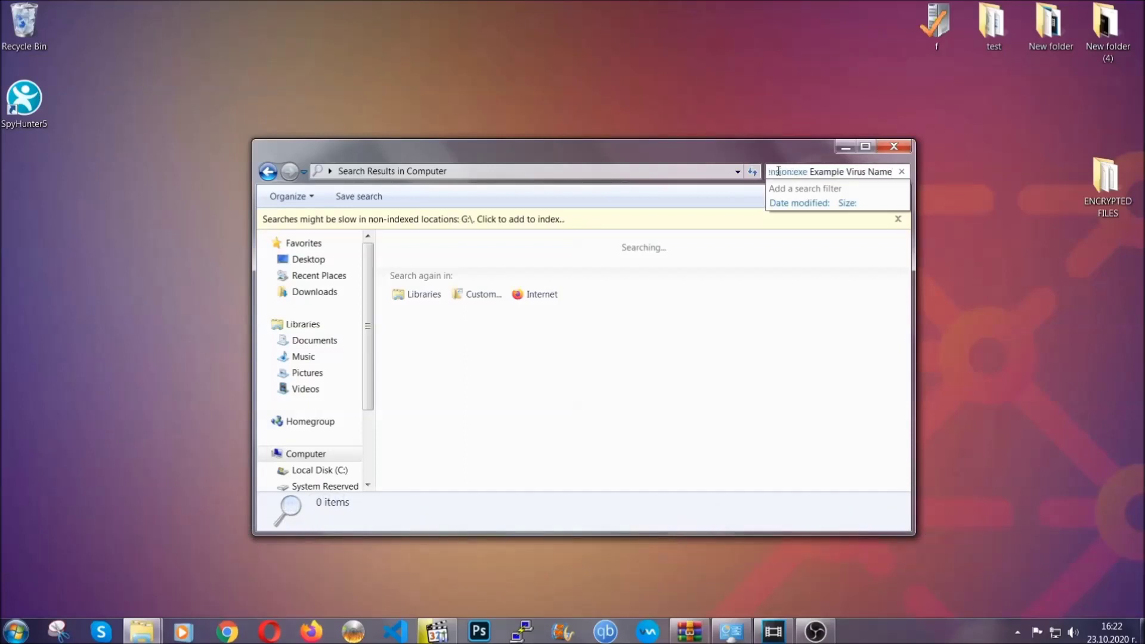
key(Return)
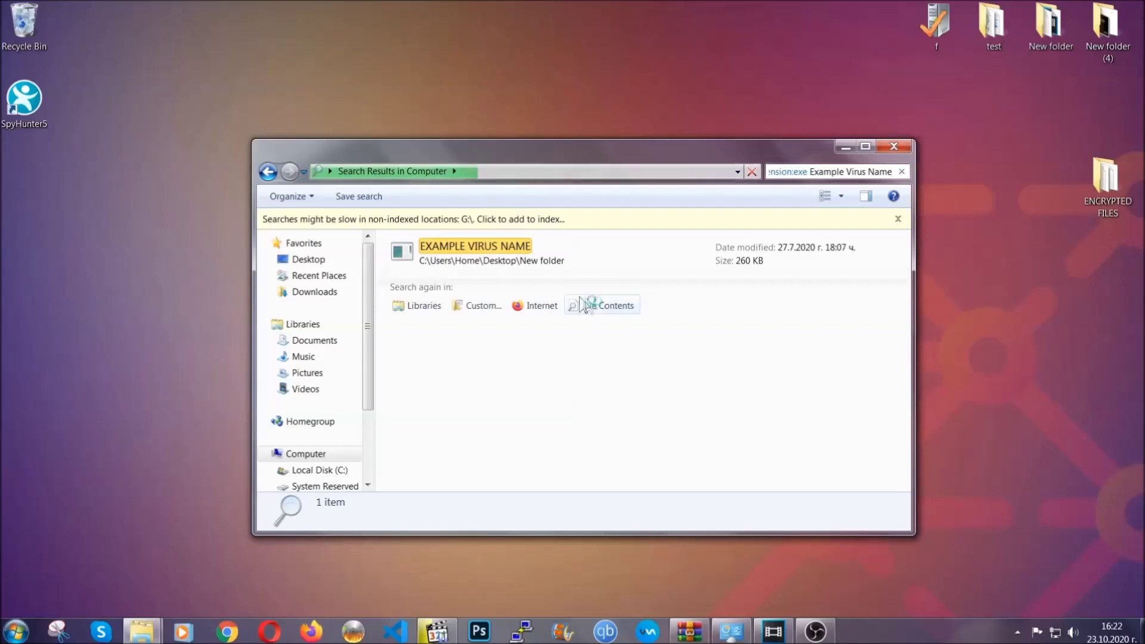
- Delete the EXAMPLE VIRUS NAME result to the Recycle Bin and close the search window
click(500, 244)
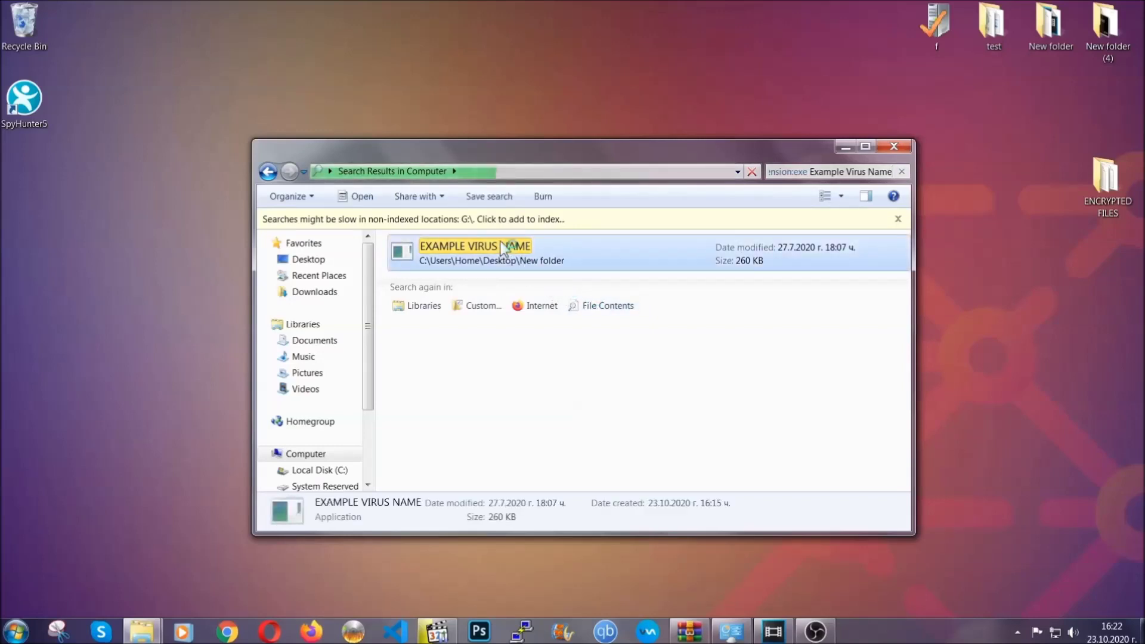
right_click(502, 248)
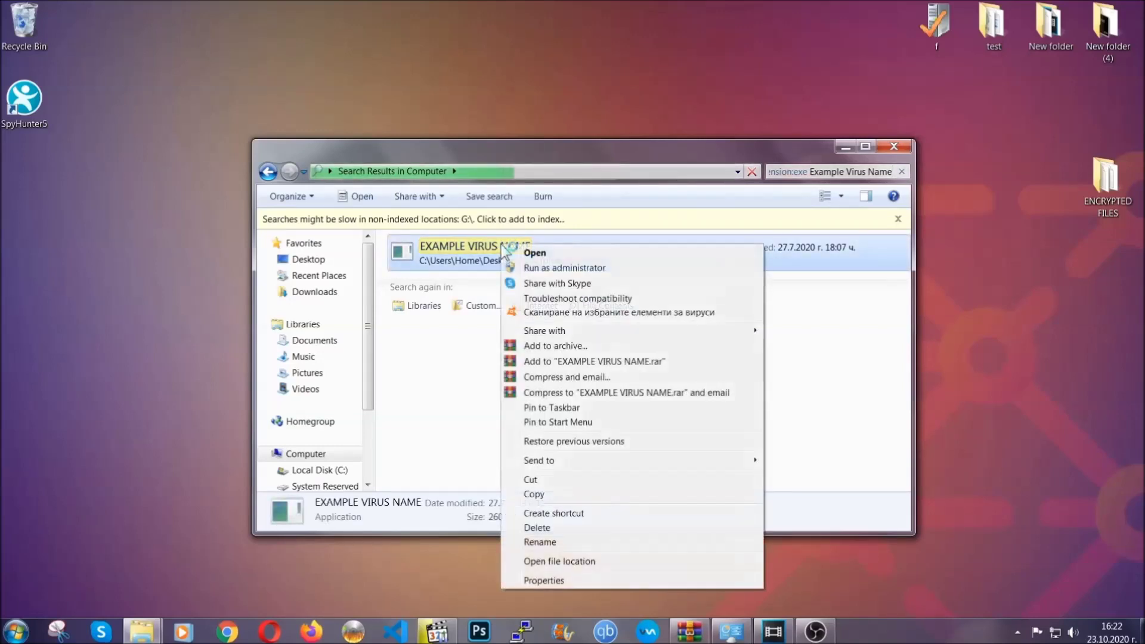
click(552, 528)
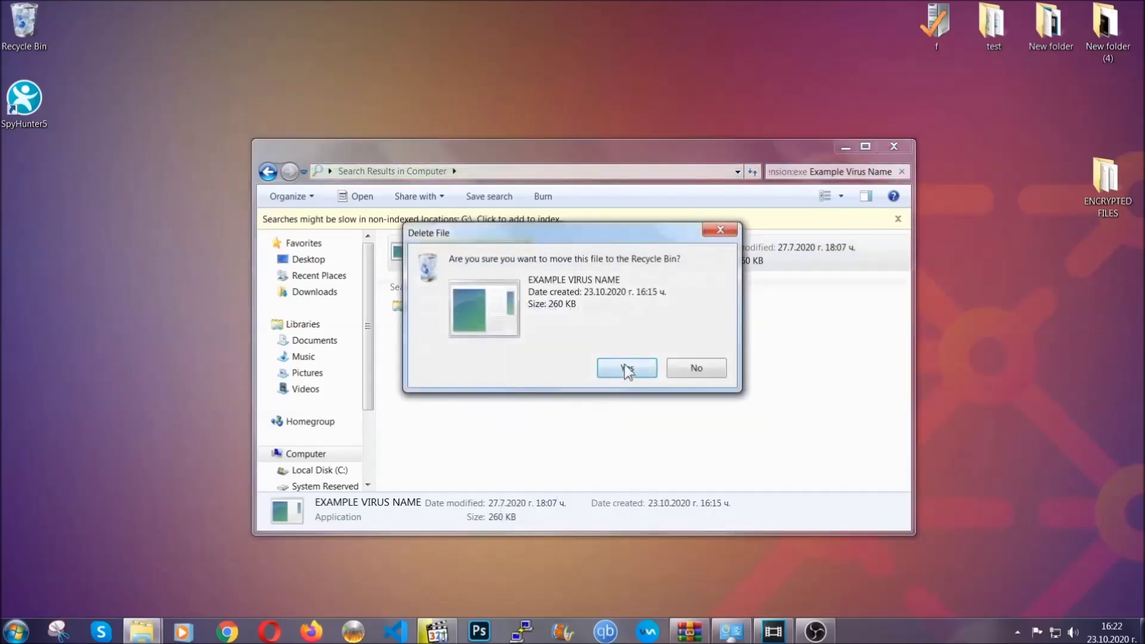
click(626, 365)
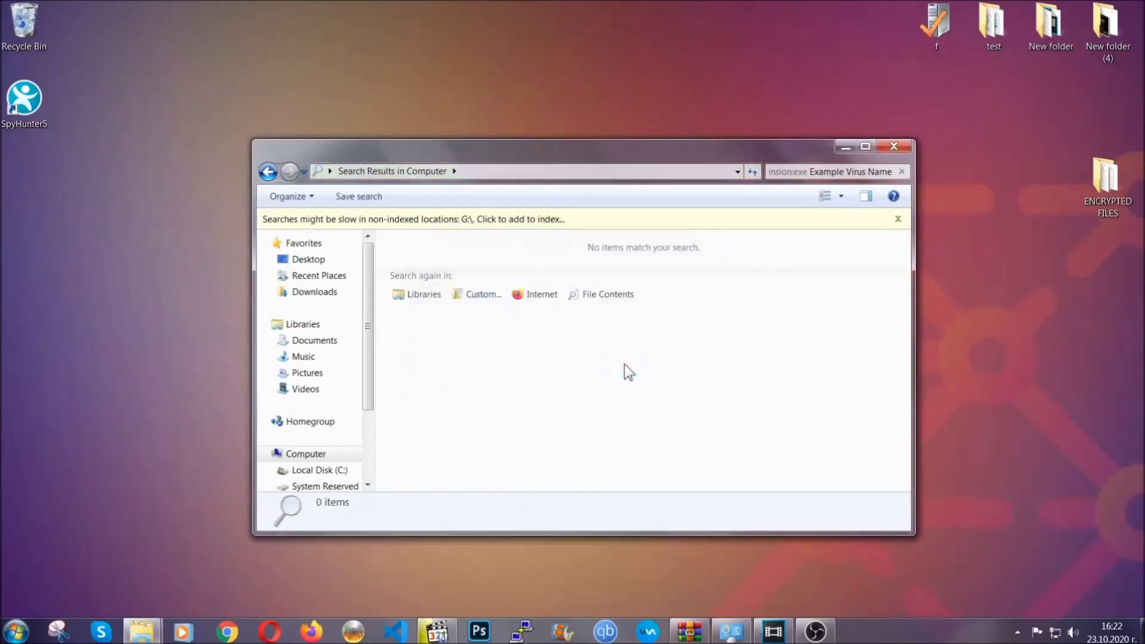
click(895, 146)
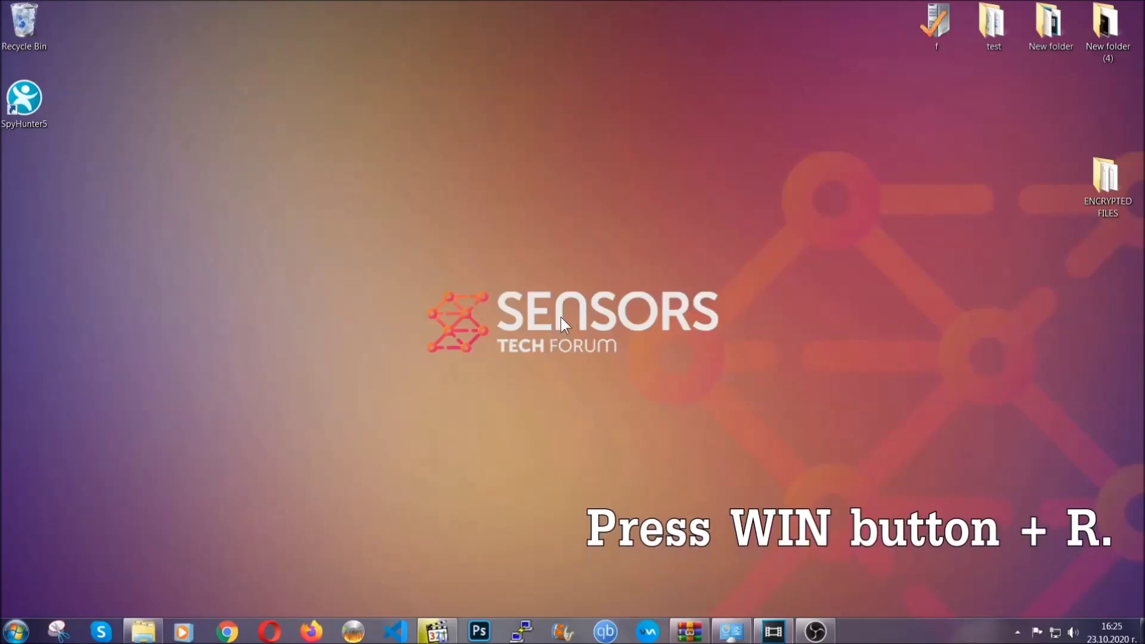
- Launch REGEDIT from the Win+R Run box, replacing the old cmd entry
key(super+r)
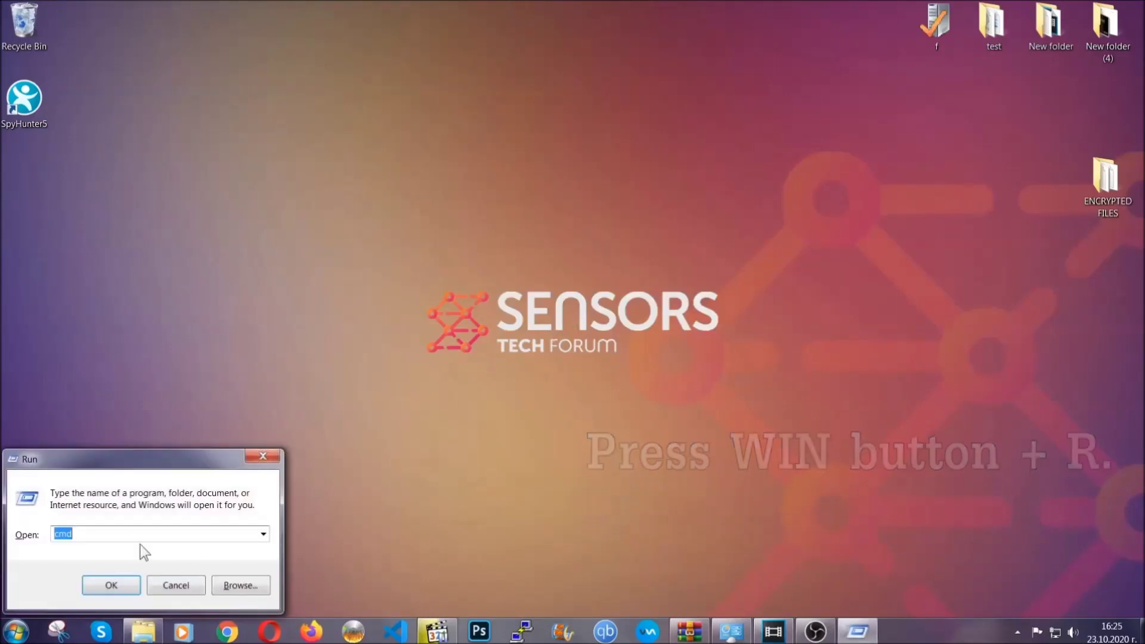
click(108, 543)
drag(108, 543, 14, 539)
text(REGEDIT)
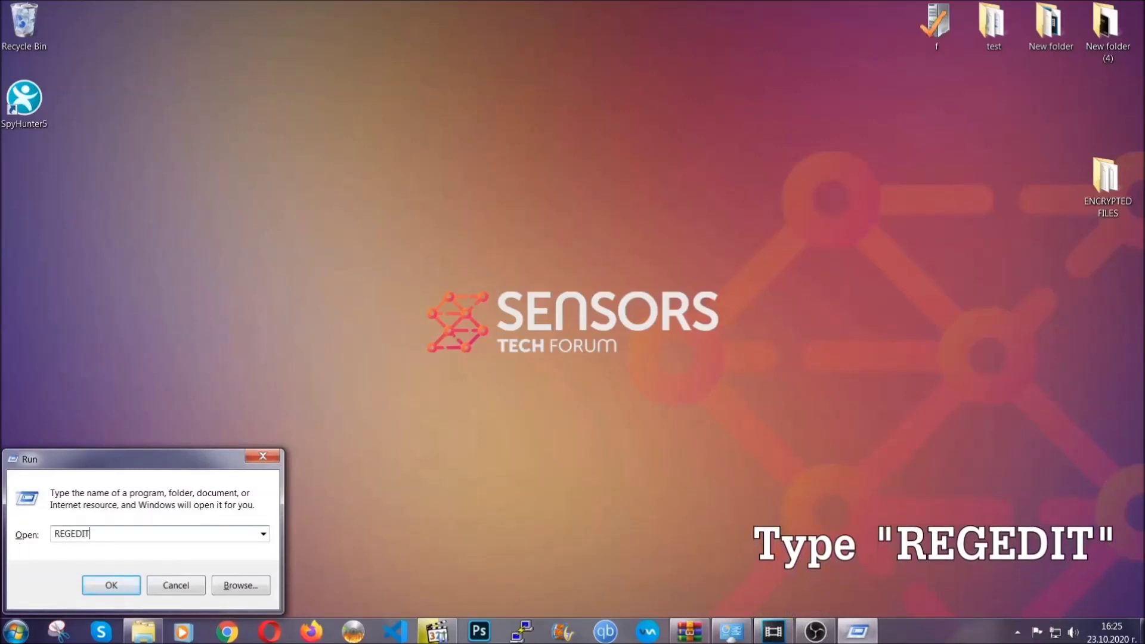
click(98, 583)
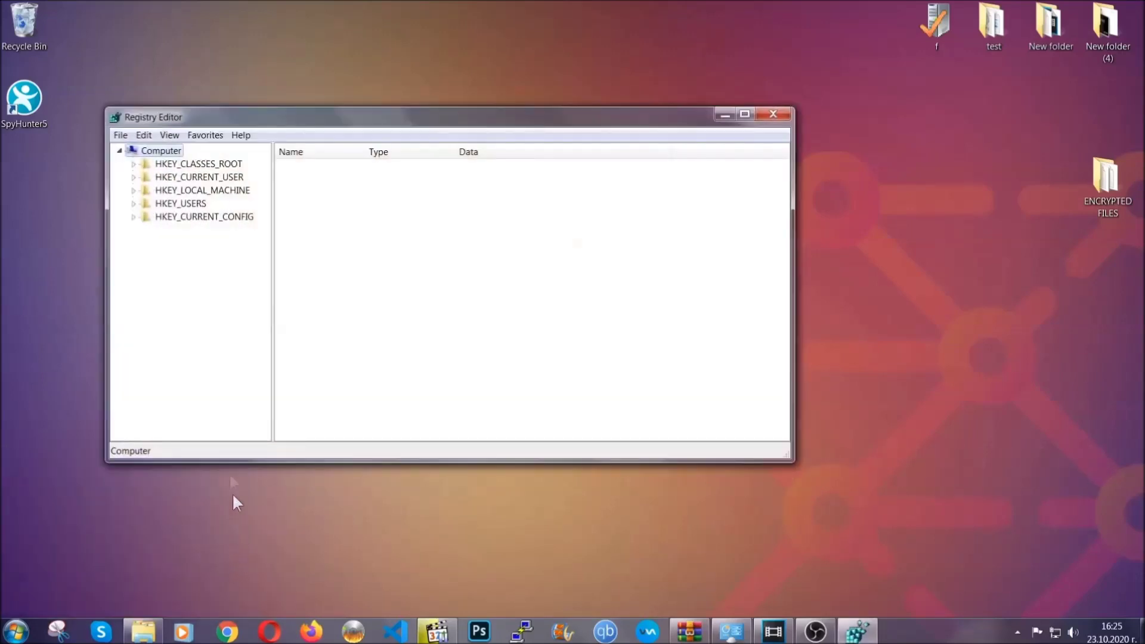
- Export the entire registry as BACKUP to the Desktop
click(121, 136)
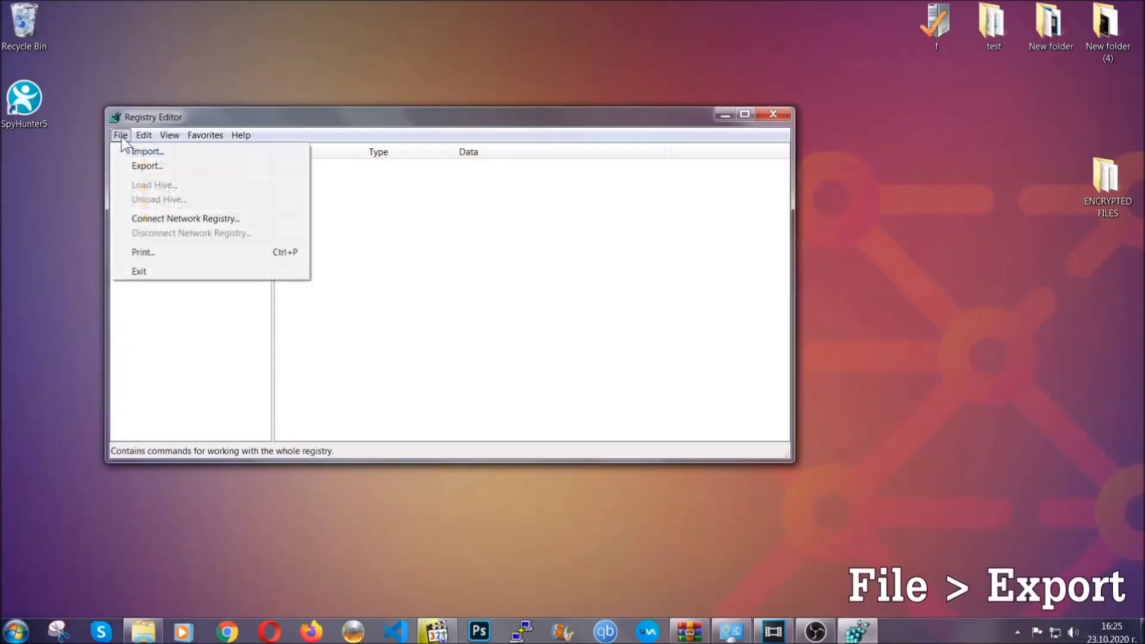
click(149, 165)
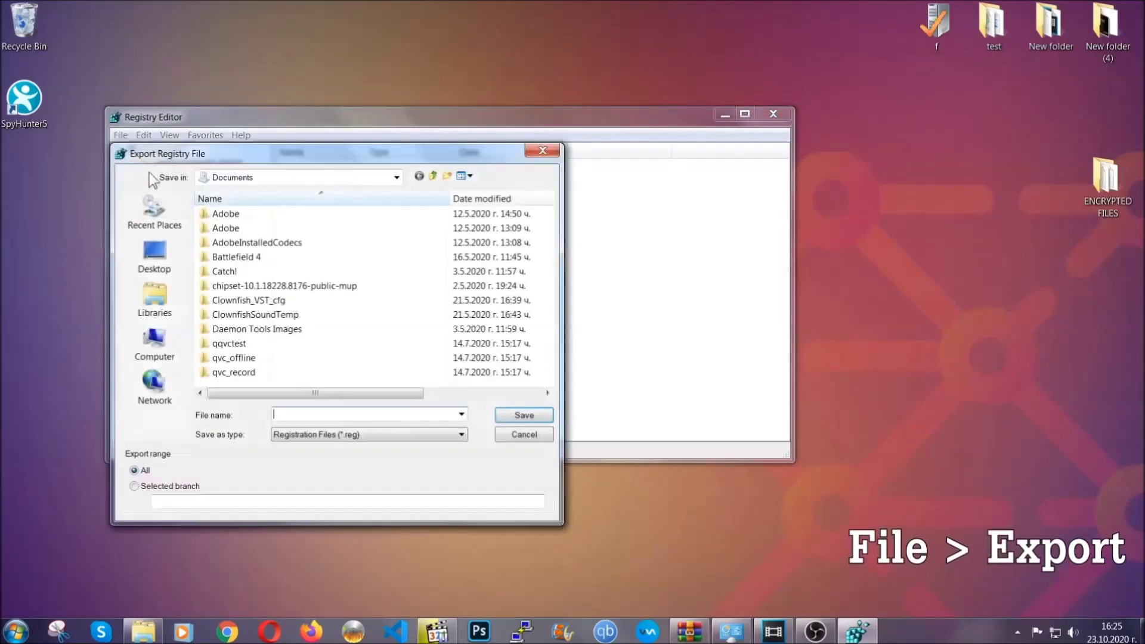
click(149, 253)
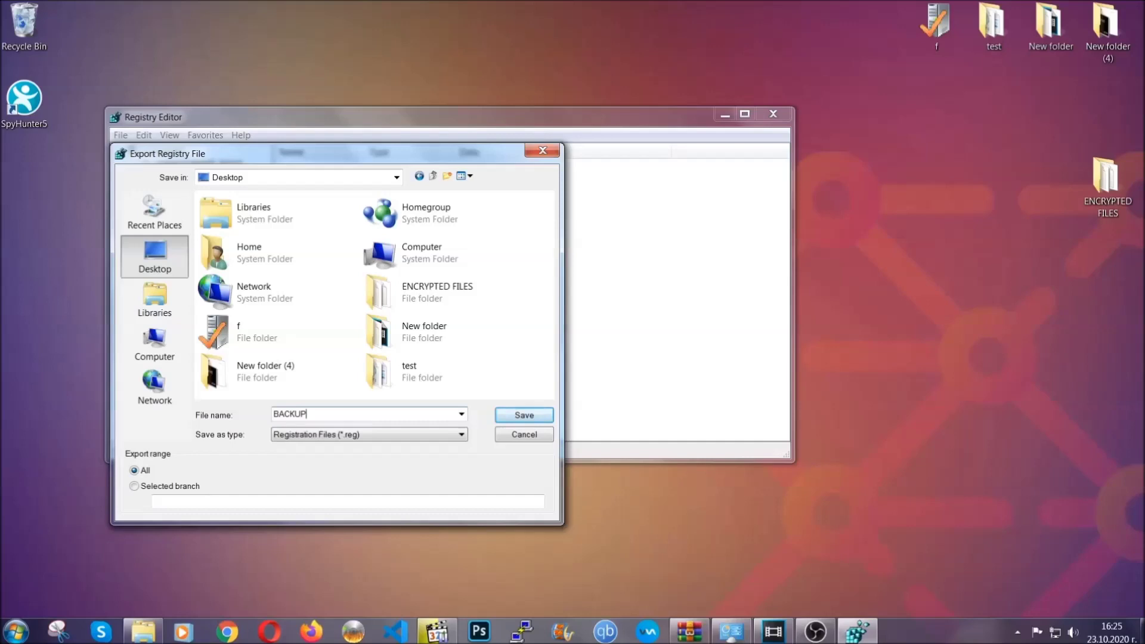
click(516, 417)
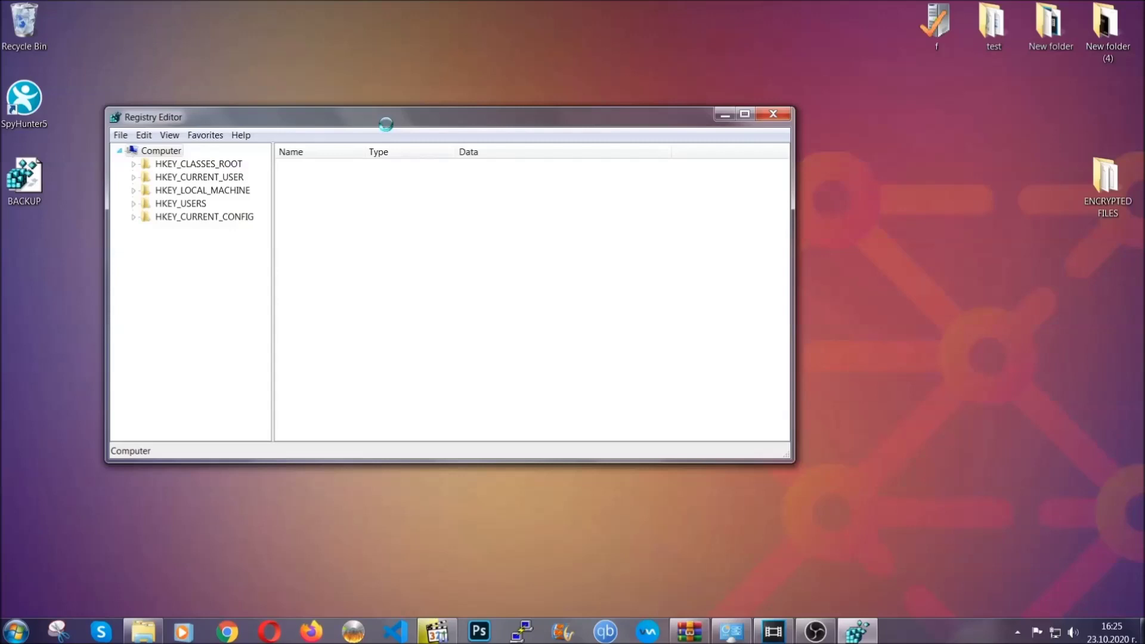
drag(385, 124, 500, 162)
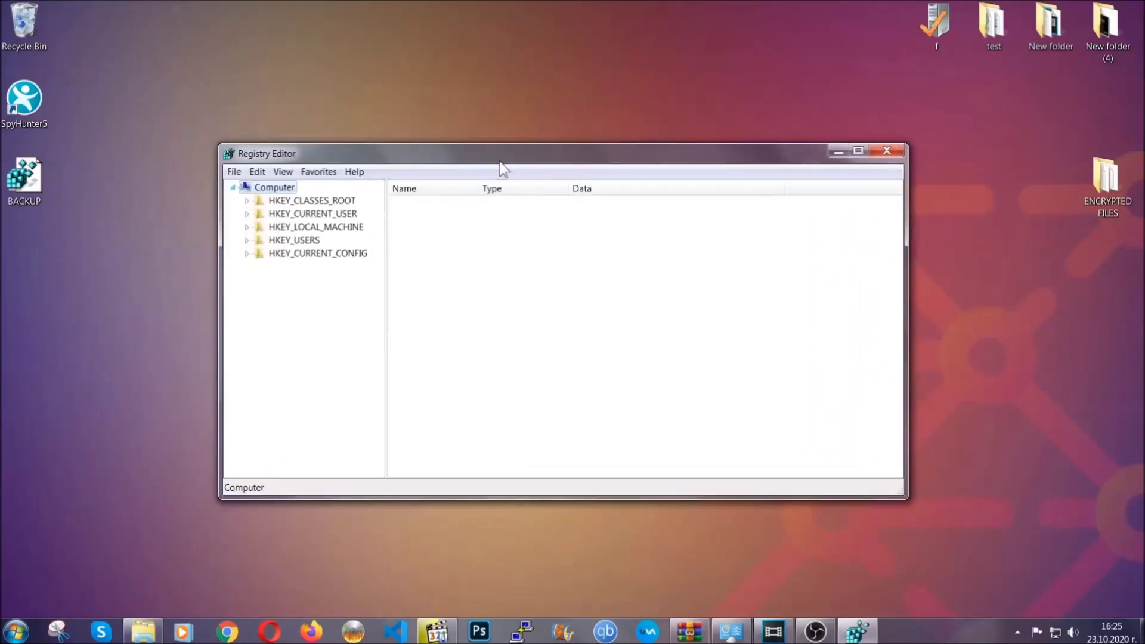
click(234, 173)
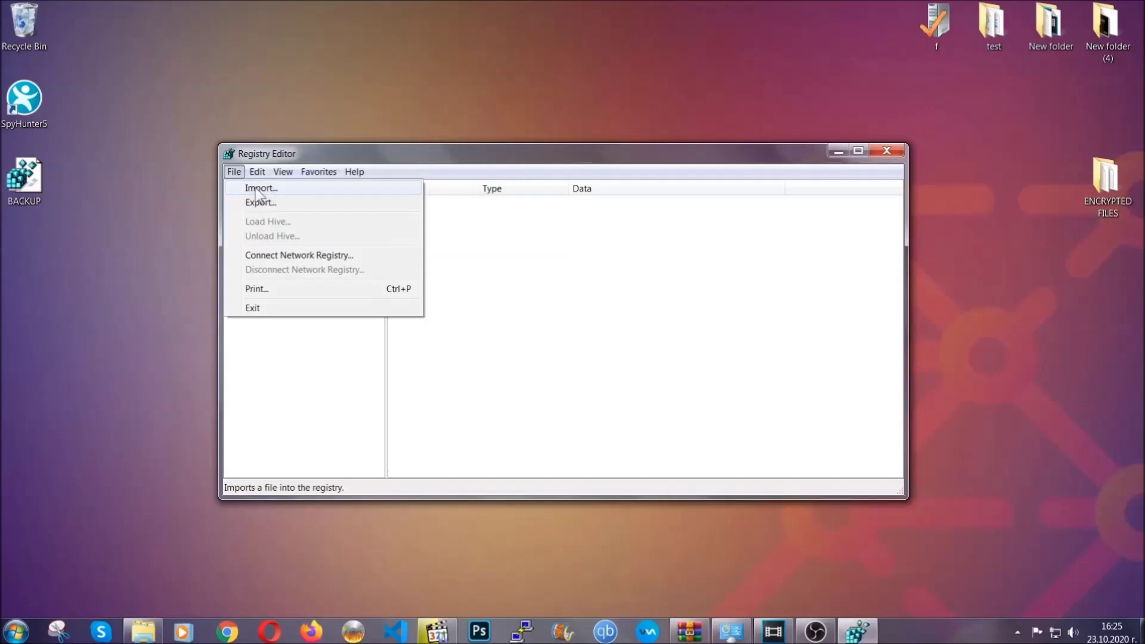
- Search the registry for the RunOnce key
click(234, 173)
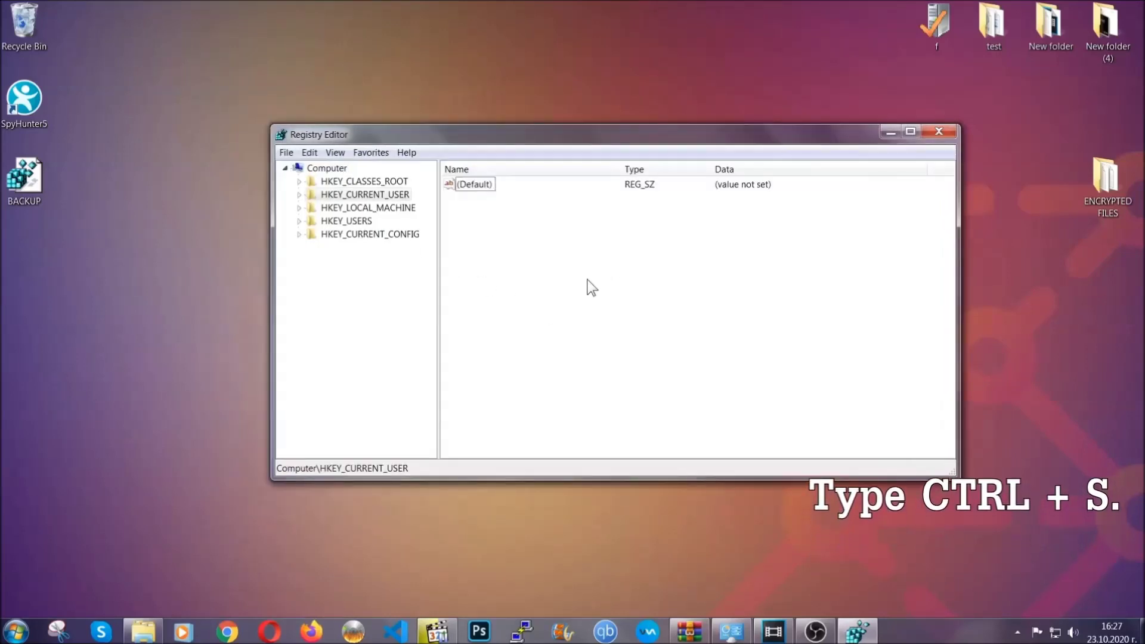
key(ctrl+f)
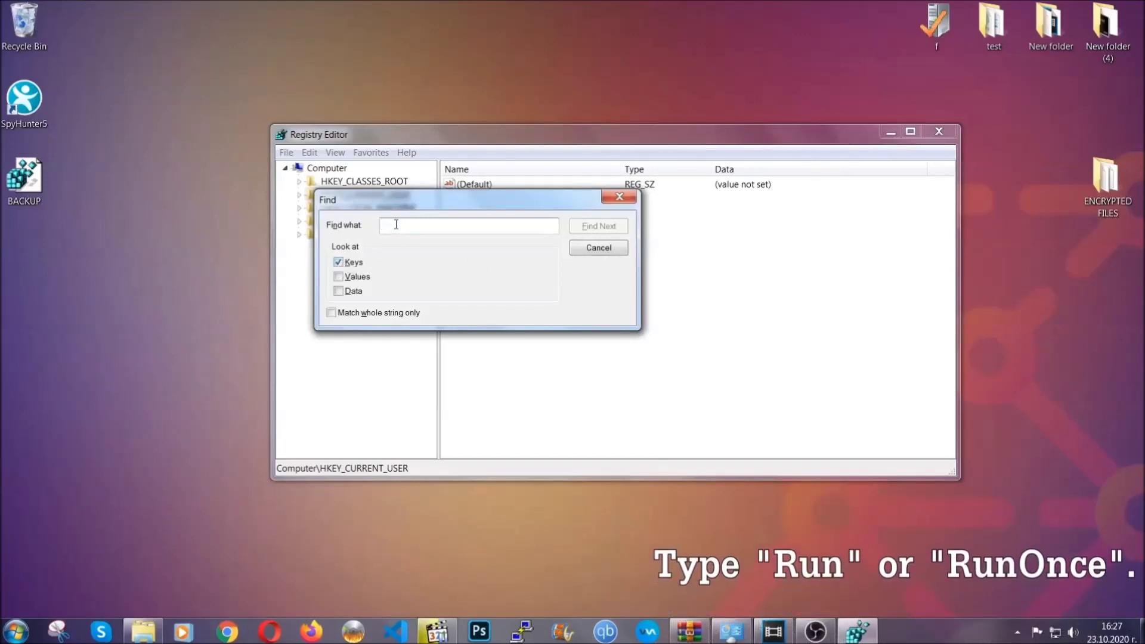
text(RunO)
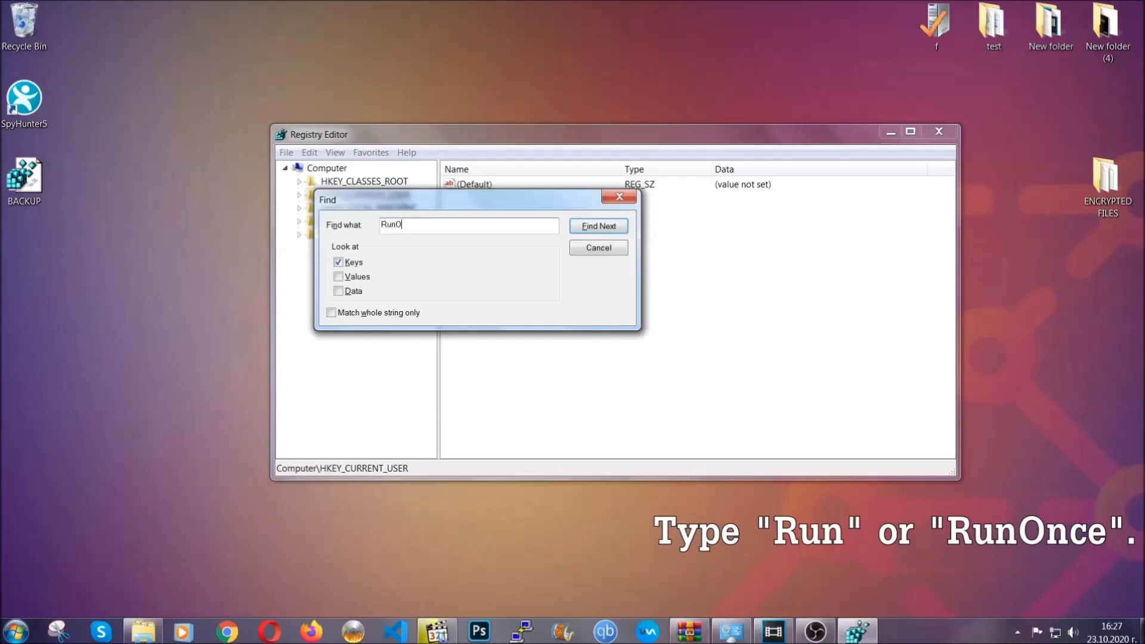
text(nce)
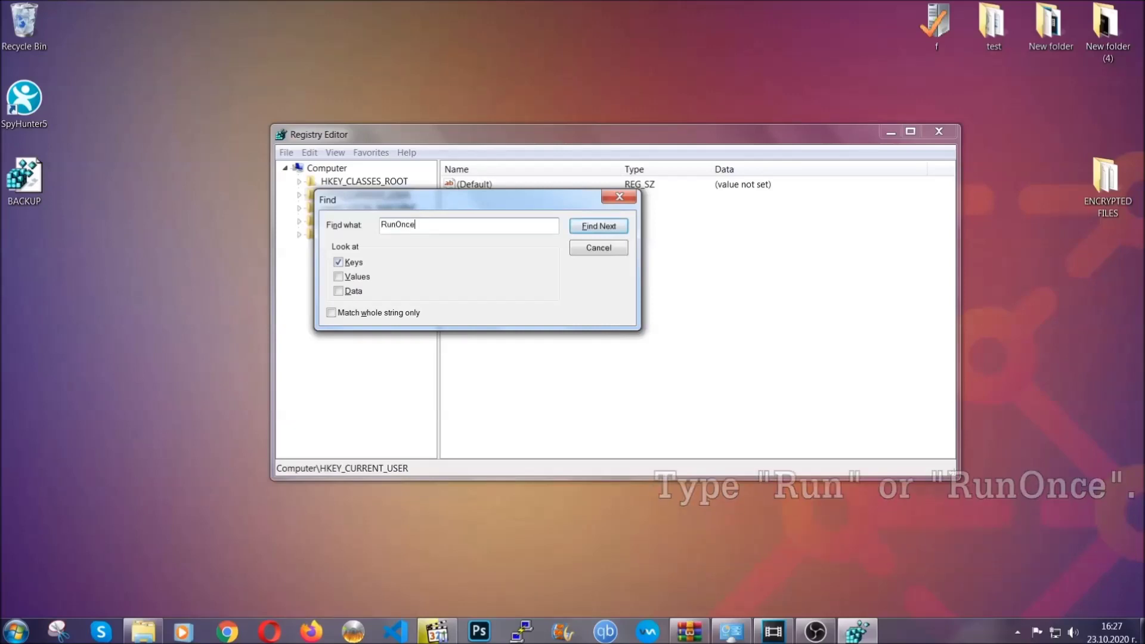
click(599, 227)
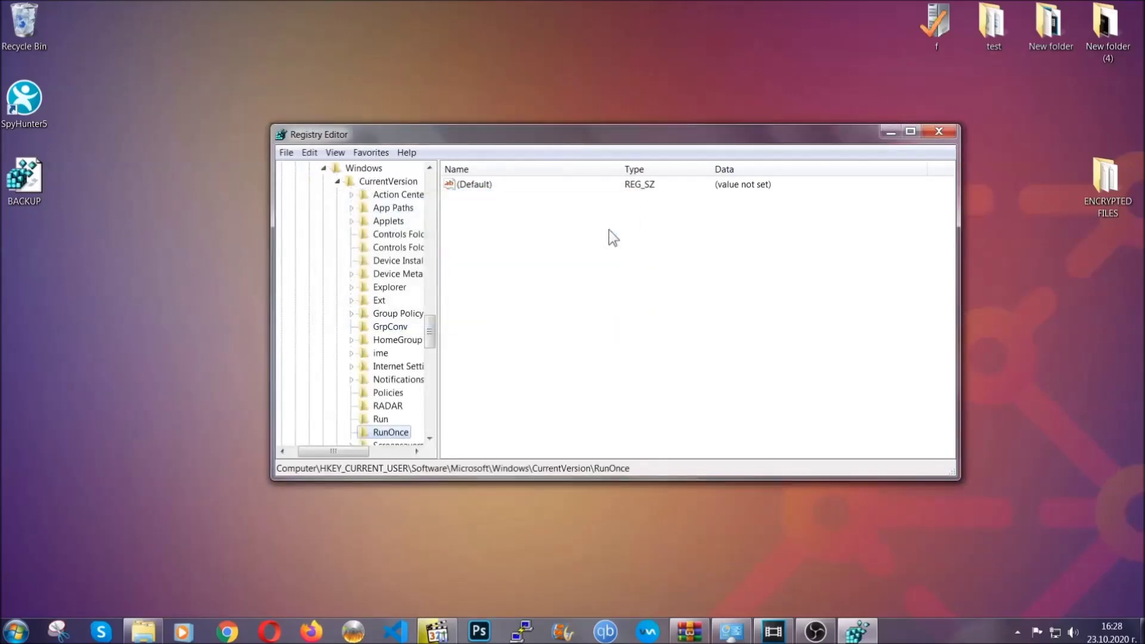
drag(436, 324, 430, 342)
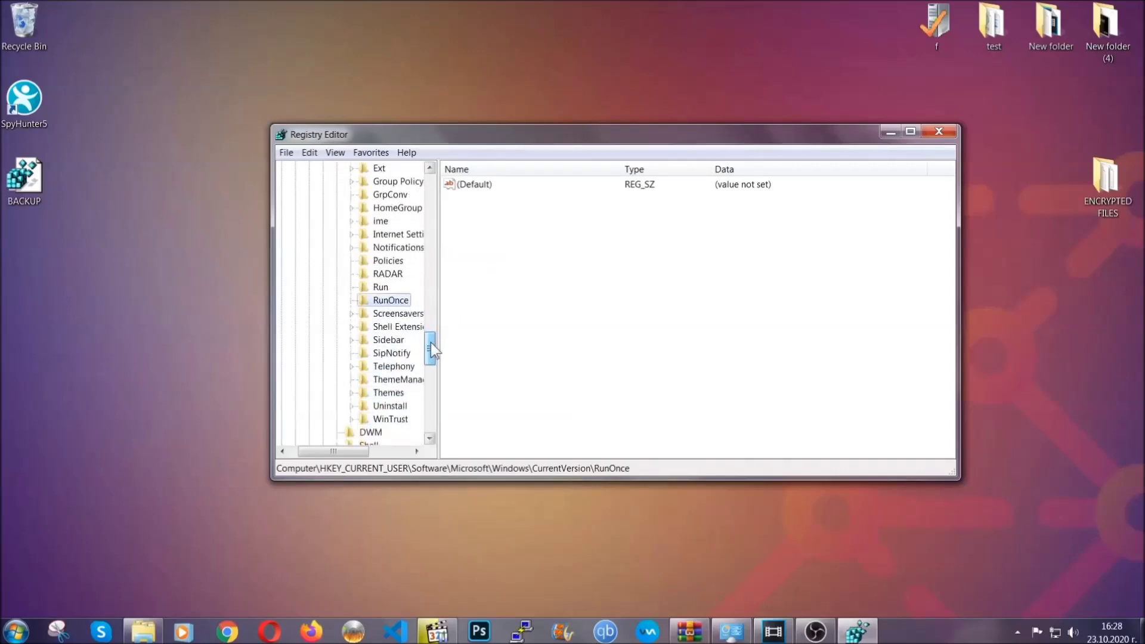
- Open the Run key and permanently delete its THE VIRUS value
click(381, 287)
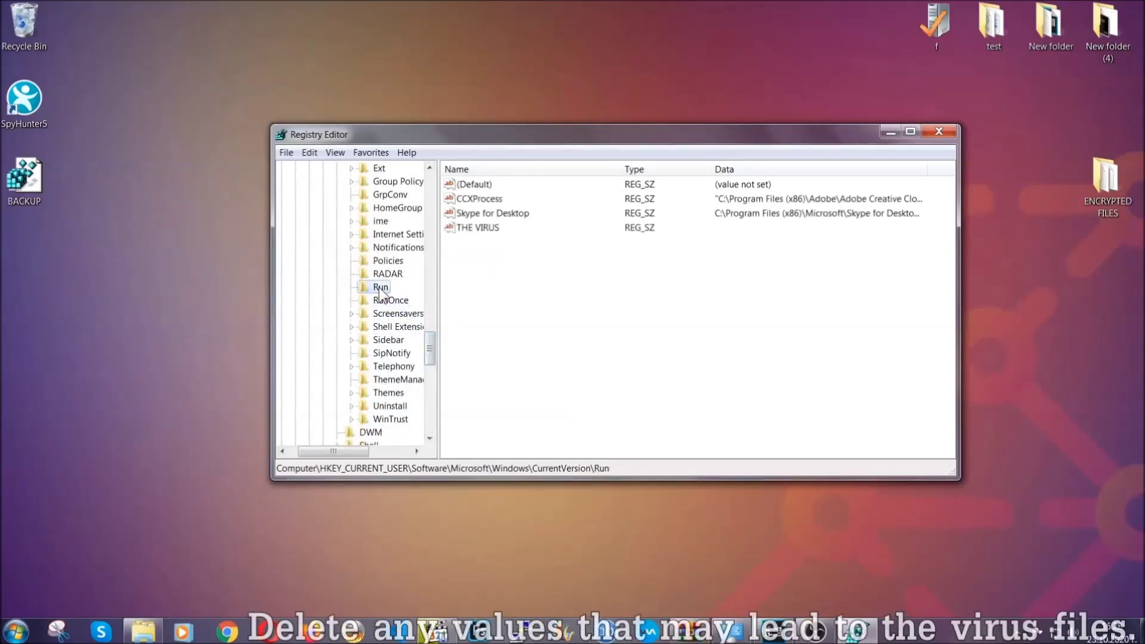
click(471, 229)
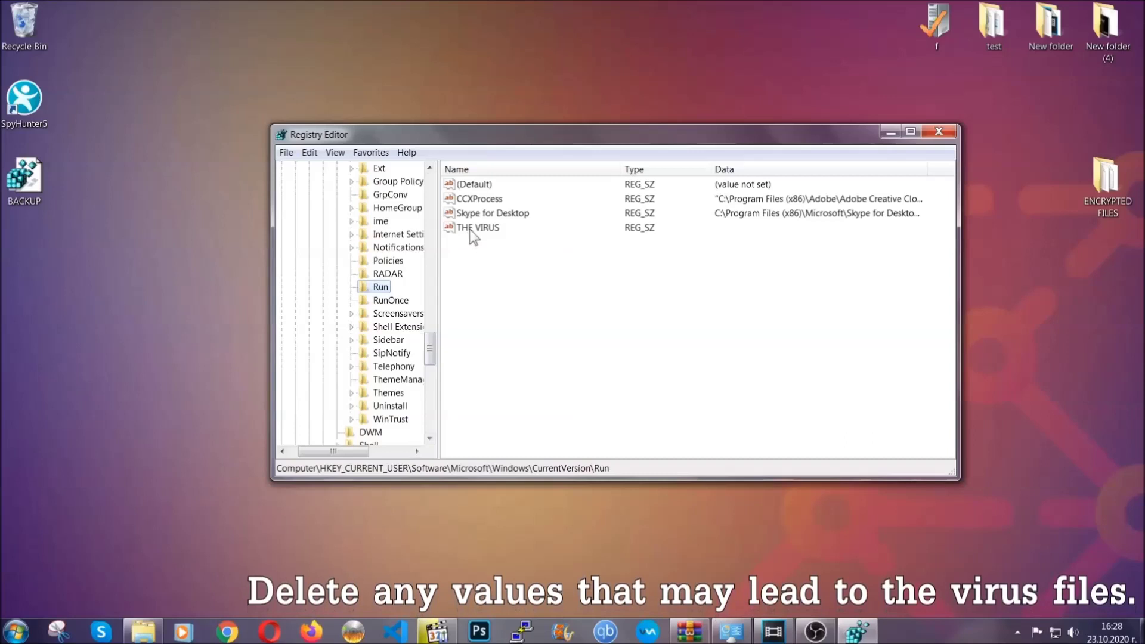
right_click(470, 230)
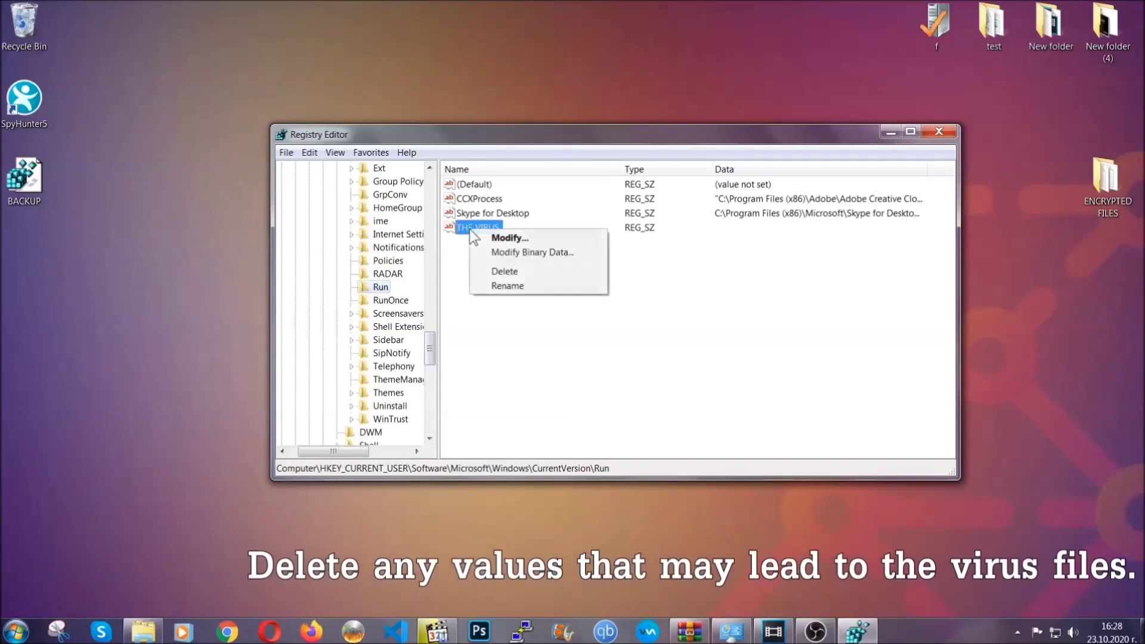
click(494, 271)
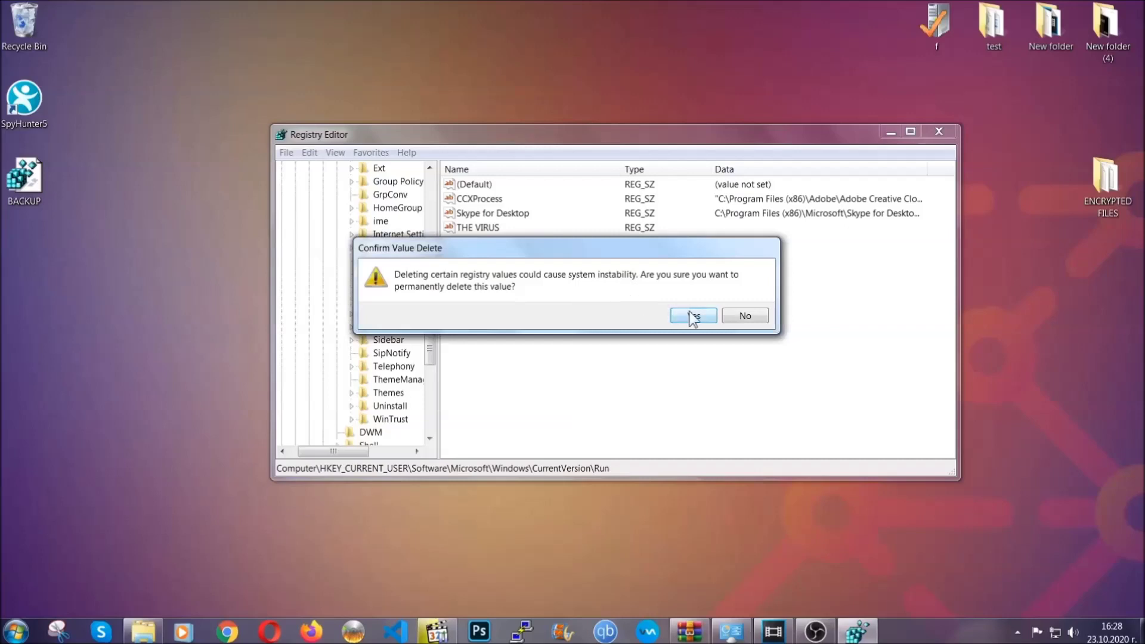
click(694, 316)
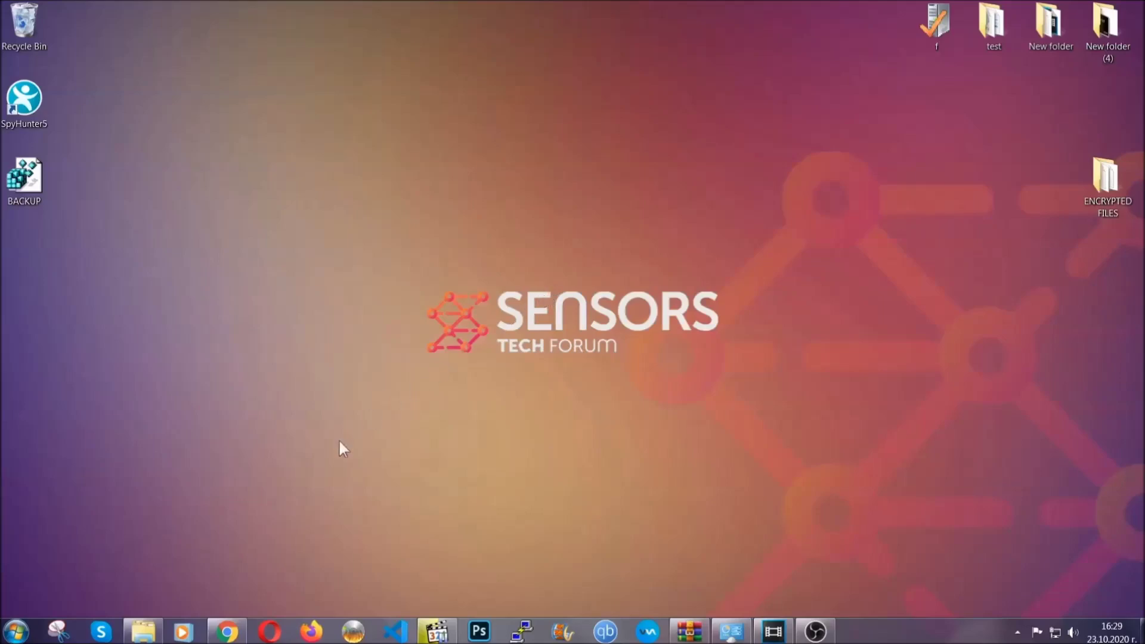
- Bring up the Sensors Tech Forum article 'Decrypt (Recover) Files Encrypted by Ransomware (Without Decrypter)'
click(227, 633)
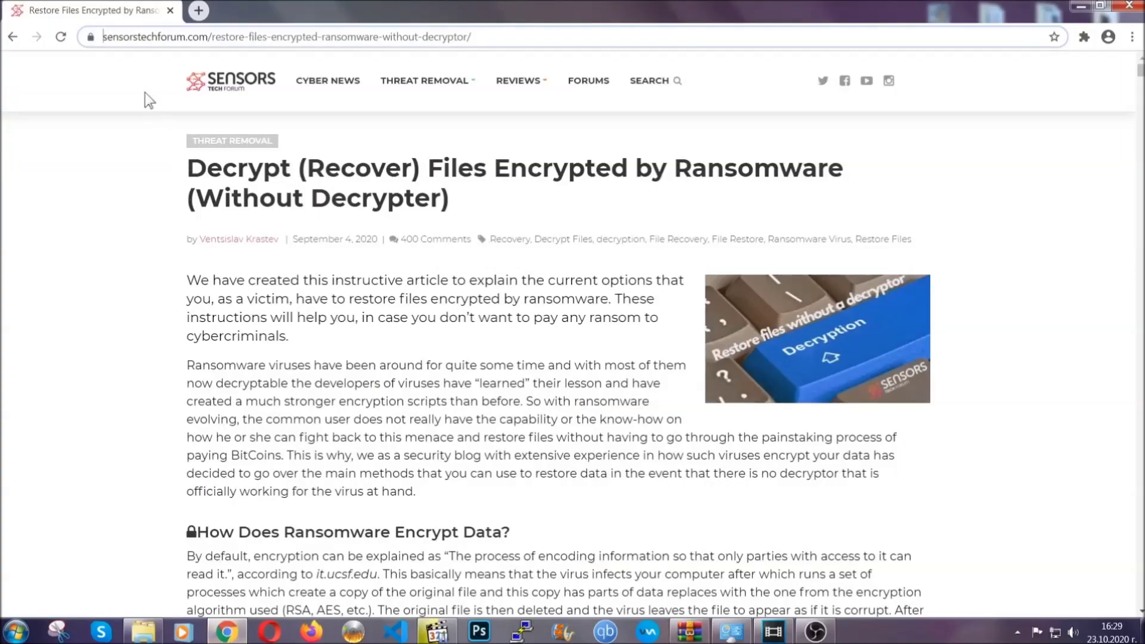
- Highlight the SensorsTechForum article's address, then scroll down to its Method 1–6 recovery list
drag(104, 37, 517, 41)
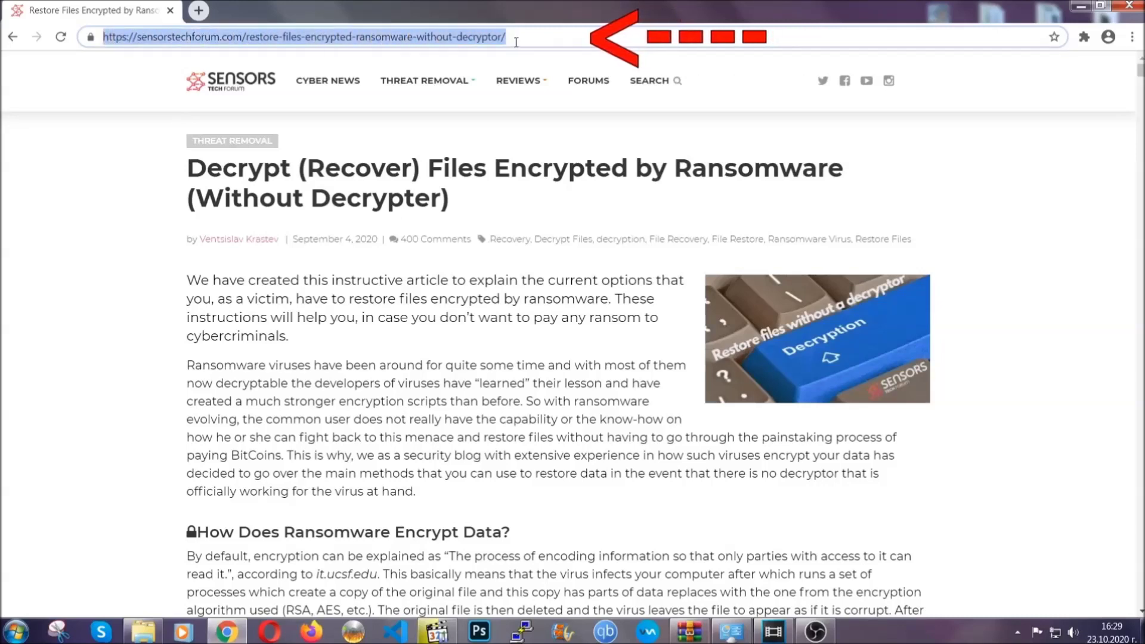
mouse_move(518, 118)
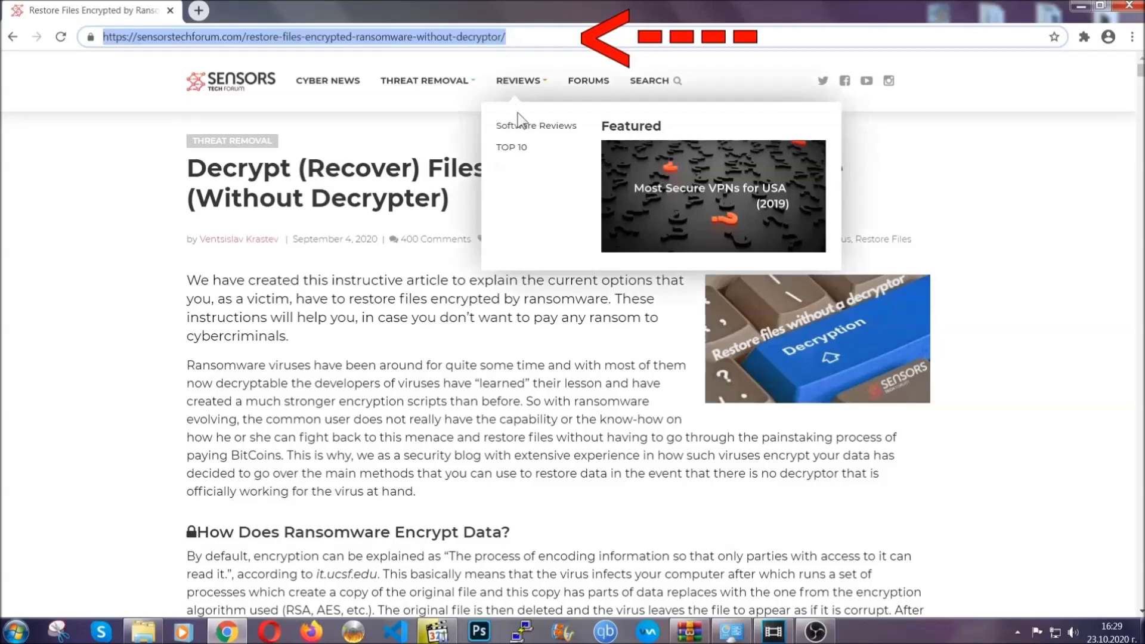
scroll(589, 326, down, 5)
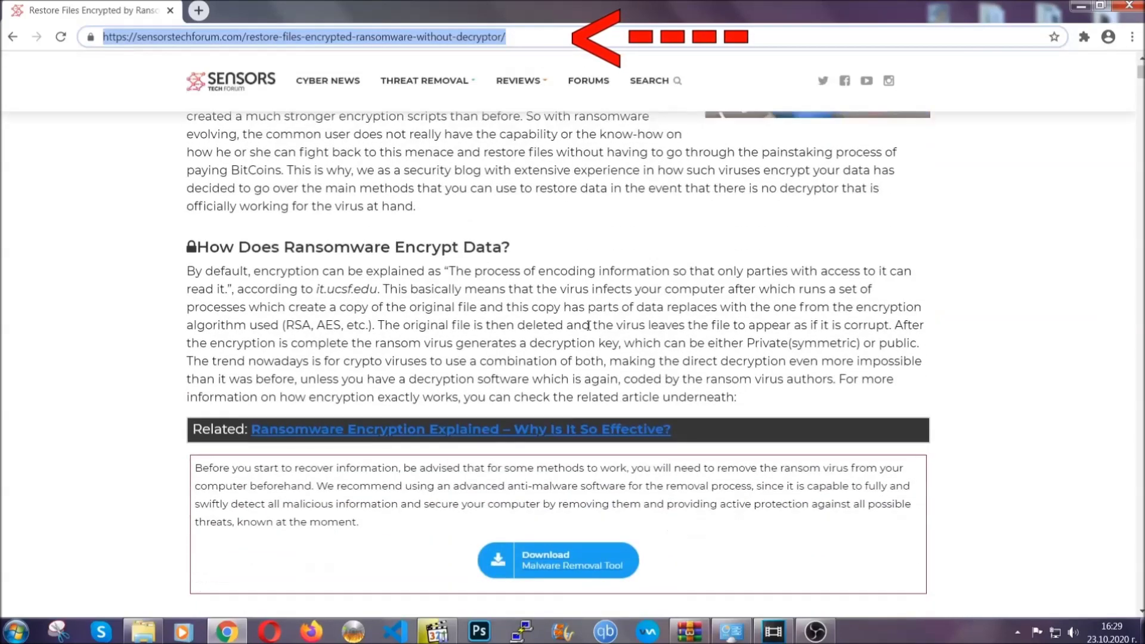
scroll(588, 325, down, 6)
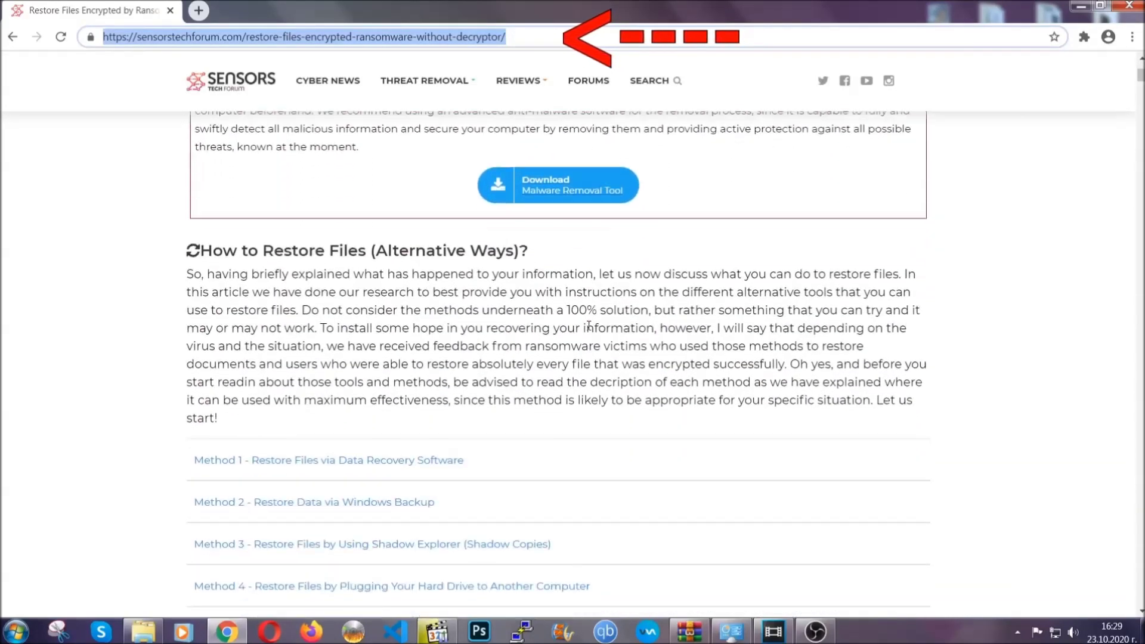
scroll(589, 326, down, 4)
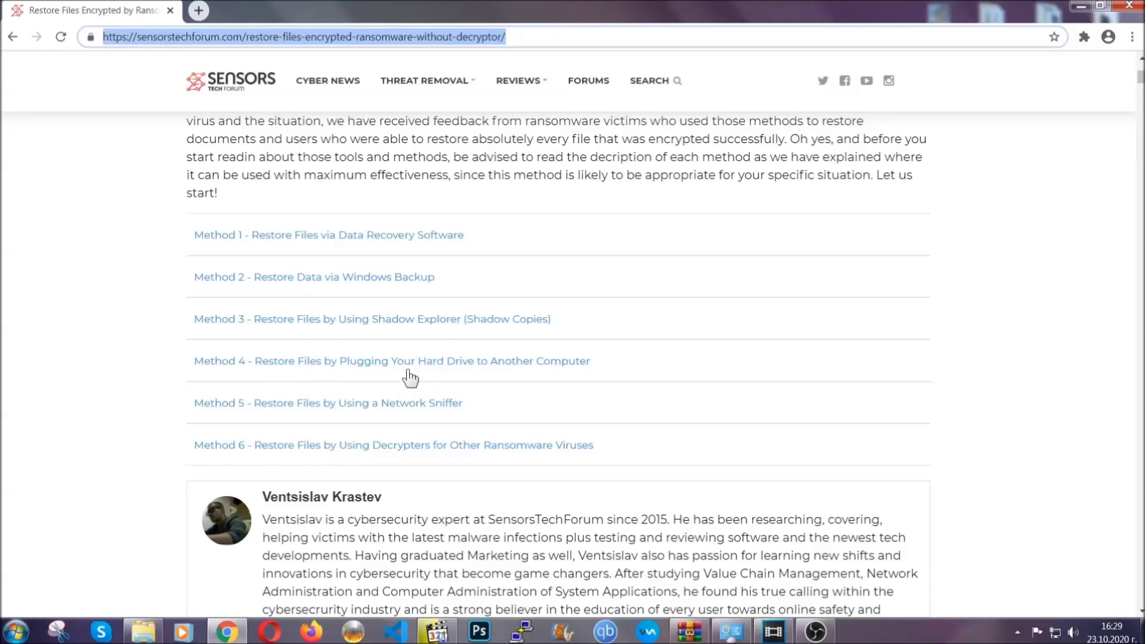
- Expand Method 2, Restore Data via Windows Backup, and highlight its summary table
click(357, 277)
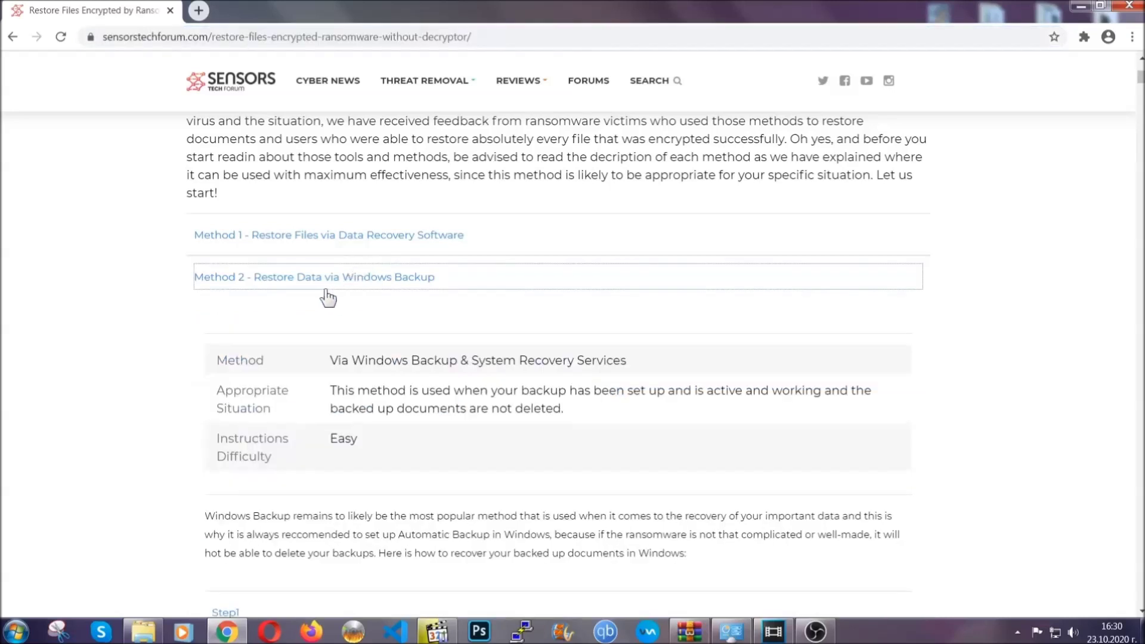
drag(342, 341, 403, 445)
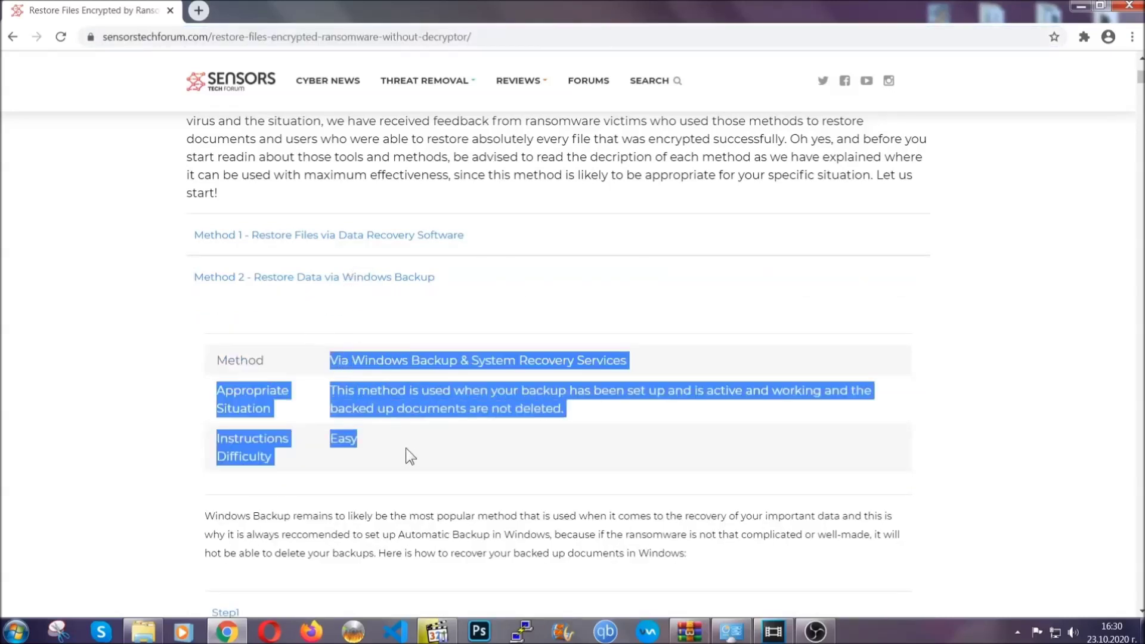
click(407, 448)
scroll(410, 445, down, 4)
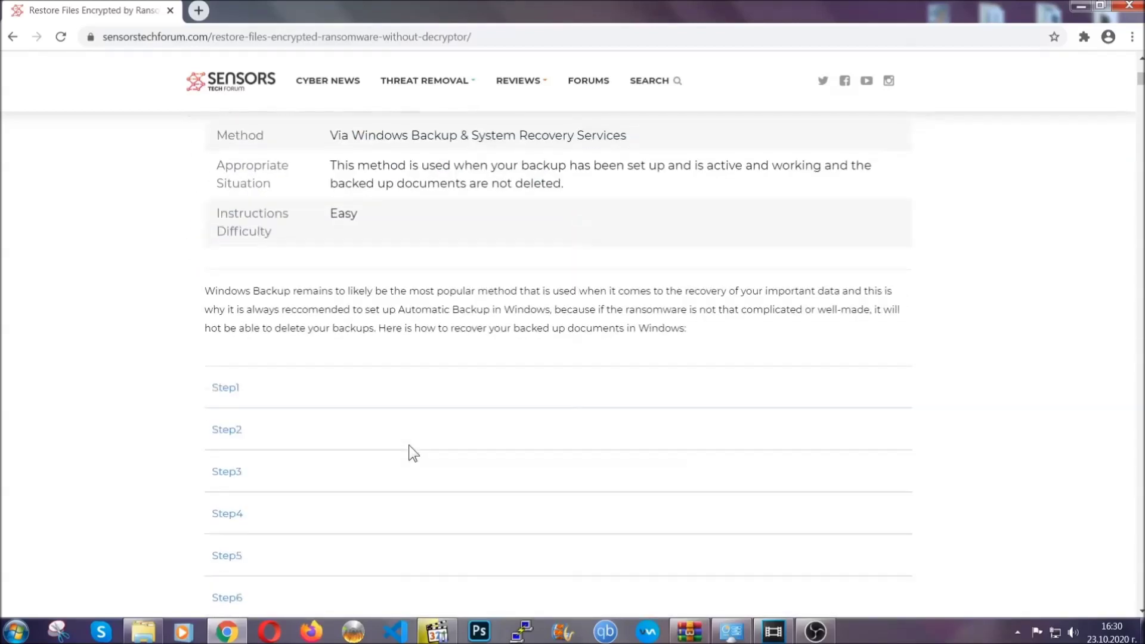
scroll(410, 446, down, 1)
- Expand Step1, Step2 and Step3 of the Windows Backup method
click(234, 313)
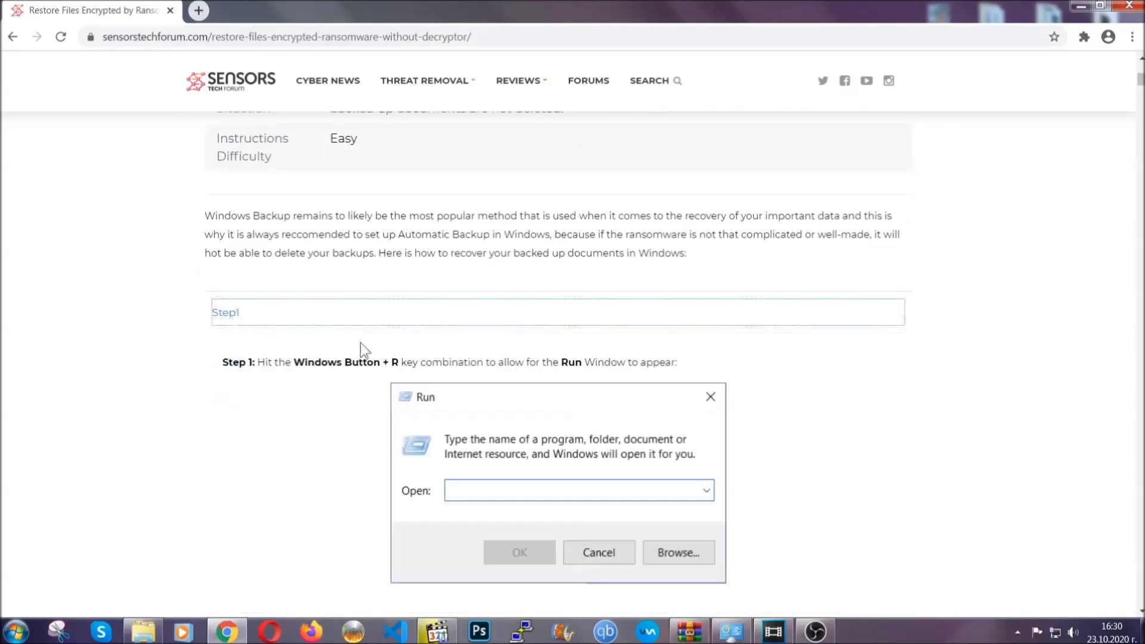
scroll(535, 370, down, 5)
click(268, 375)
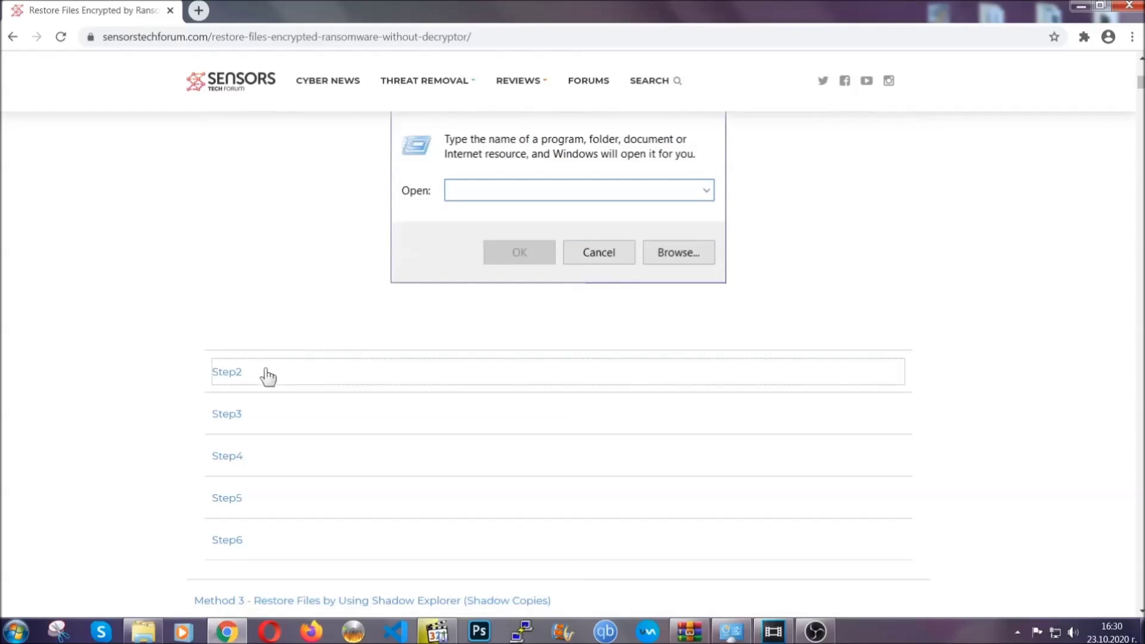
scroll(478, 388, down, 5)
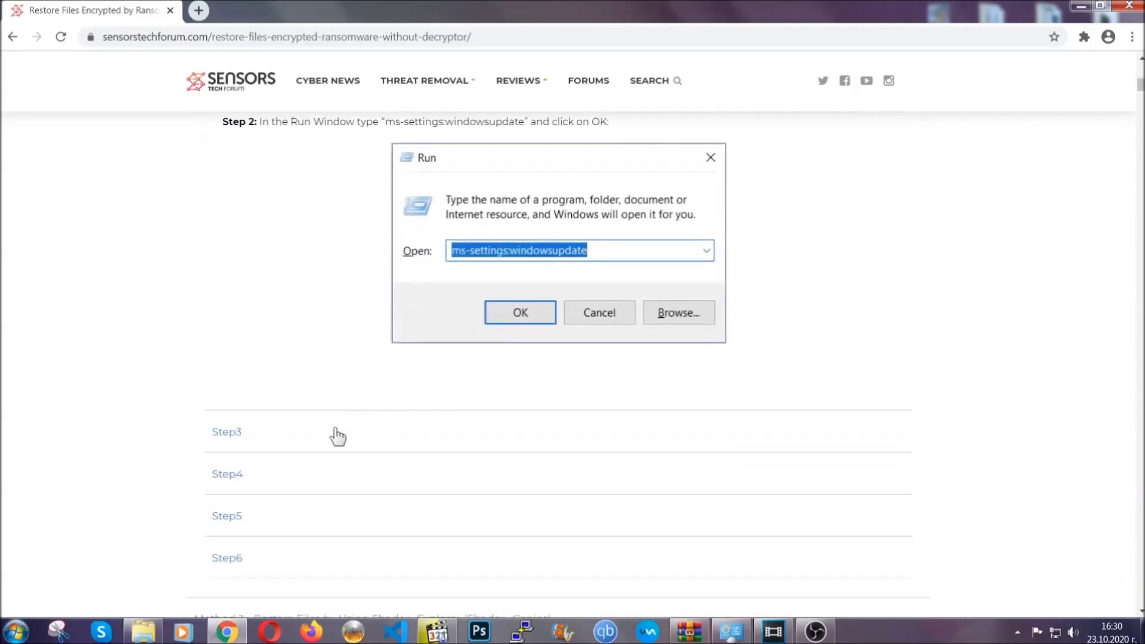
click(337, 436)
- Read through the expanded steps, then minimise Chrome to return to the desktop
scroll(506, 410, down, 4)
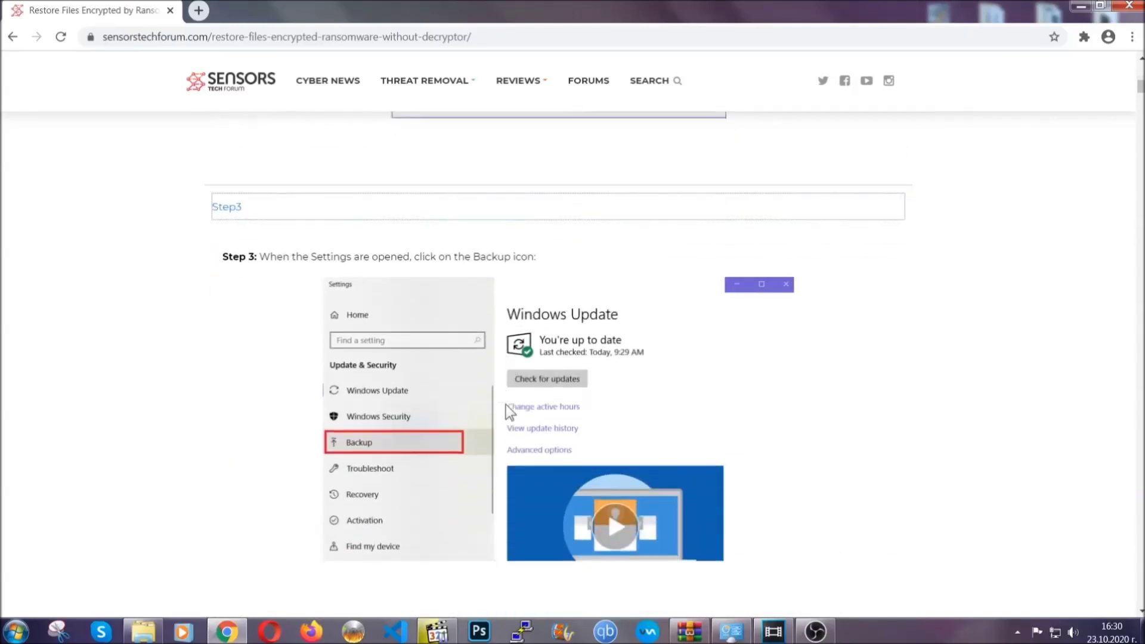
scroll(506, 405, down, 3)
scroll(503, 407, down, 2)
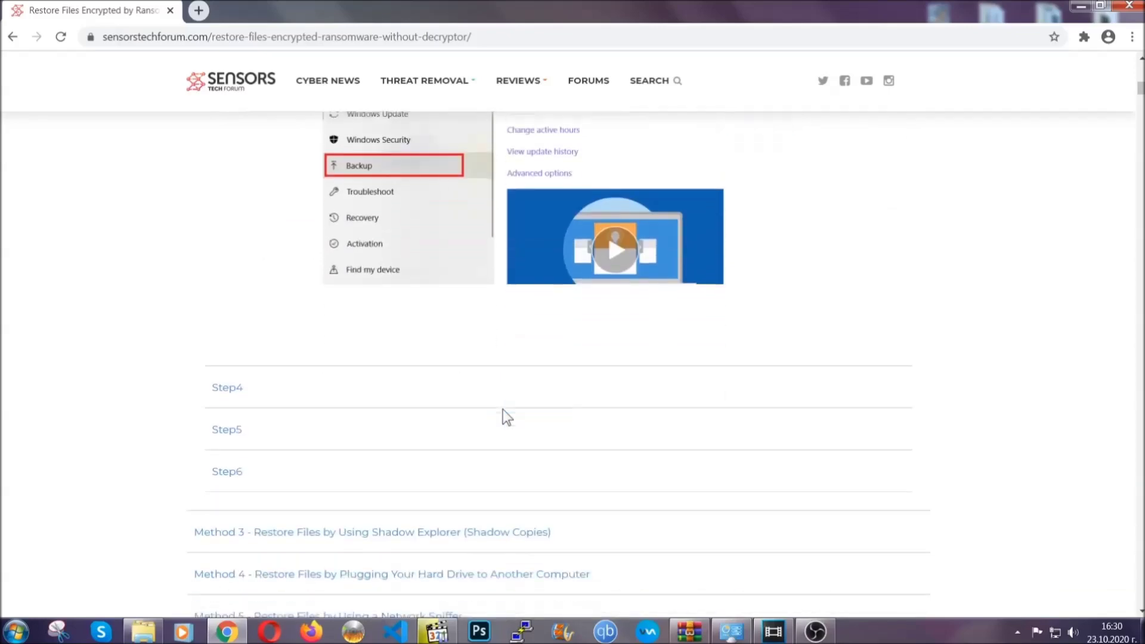
scroll(503, 409, down, 8)
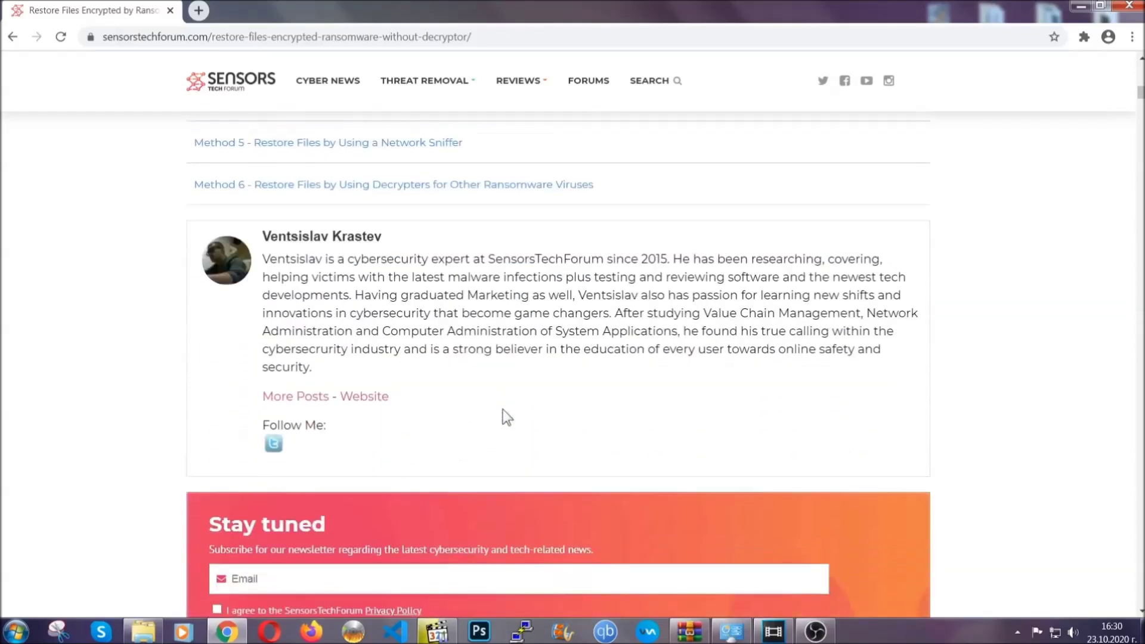
scroll(503, 410, up, 20)
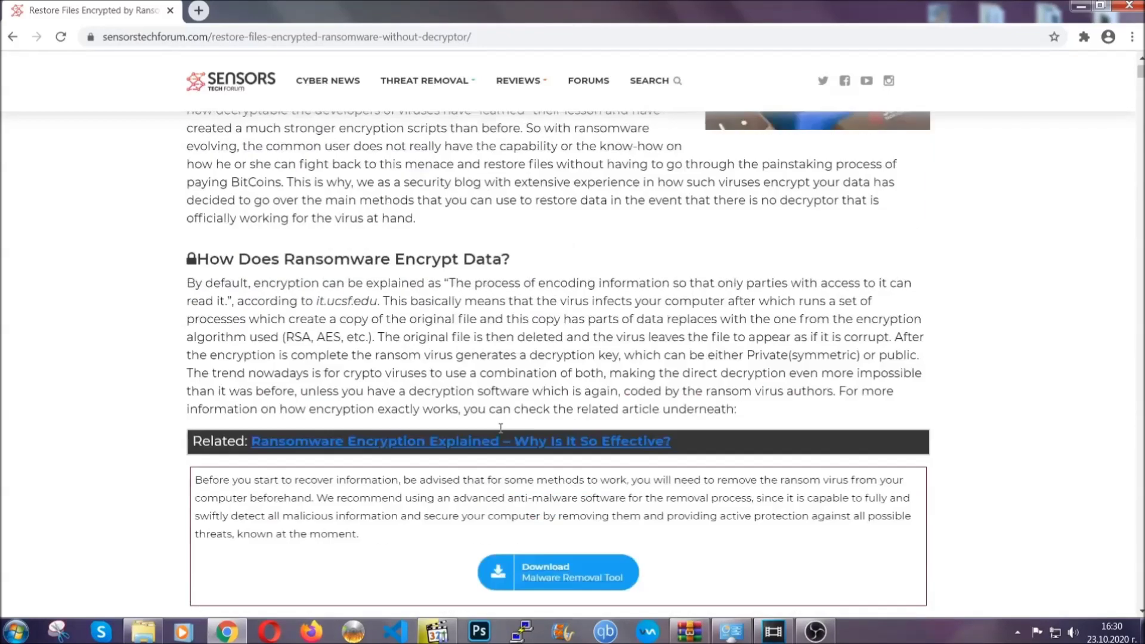
scroll(500, 428, up, 5)
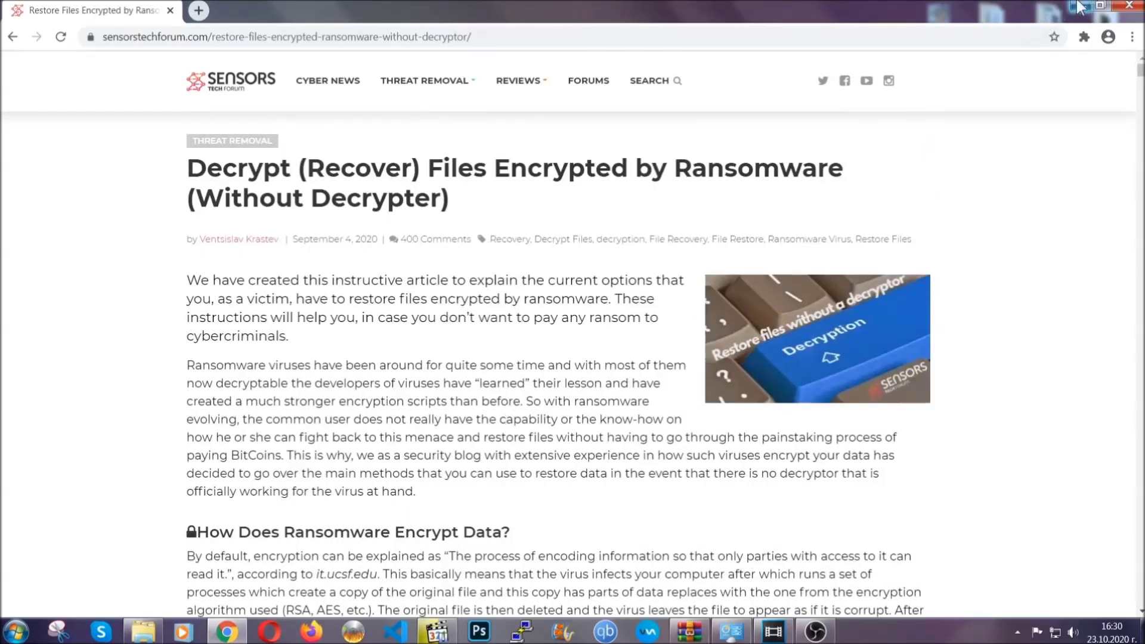
click(1078, 6)
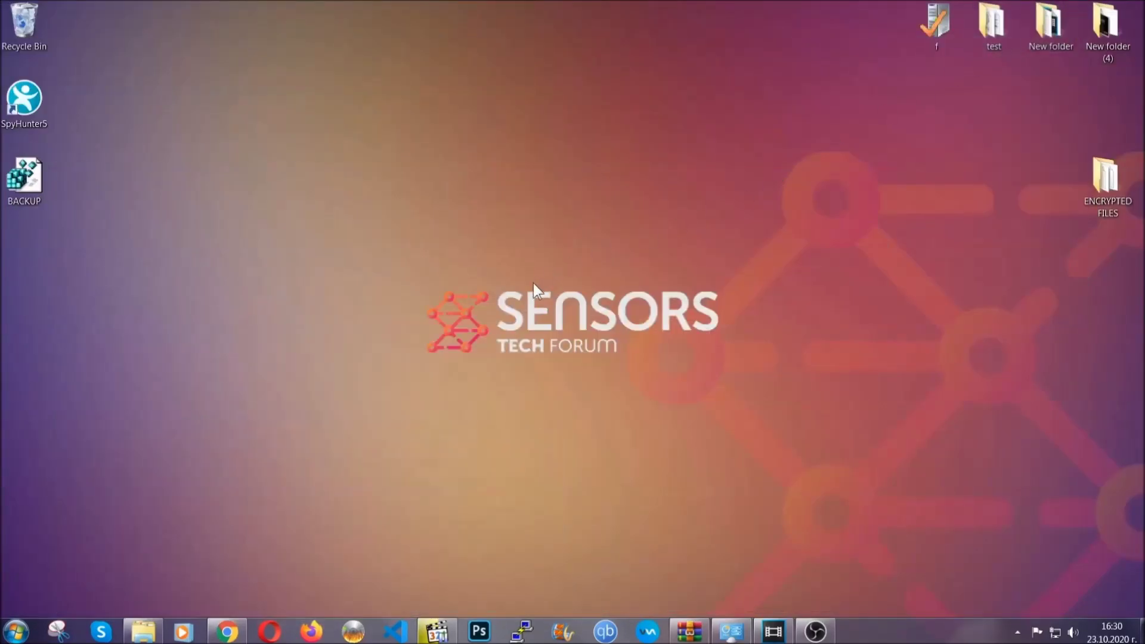